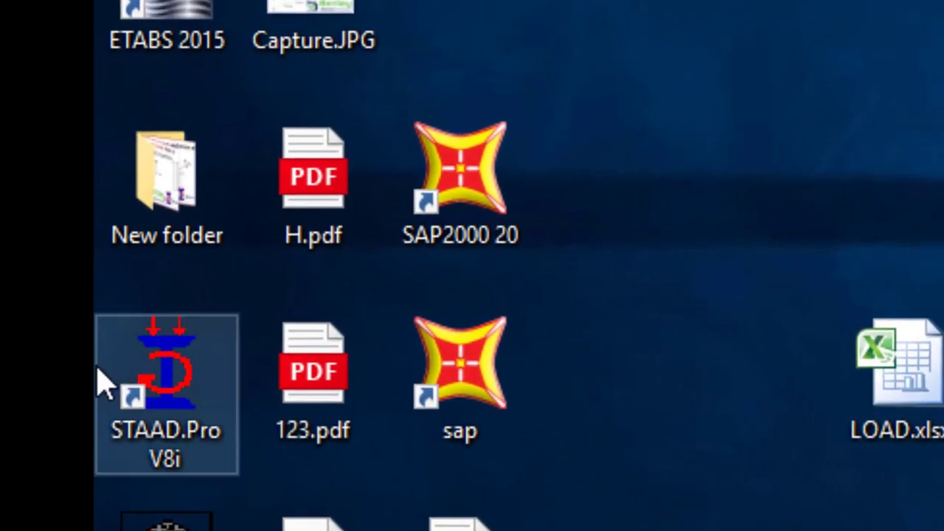
Launch STAAD.Pro V8i from its desktop shortcut and wait for the start page.
{"action": "double_click", "coordinate": [206, 455]}
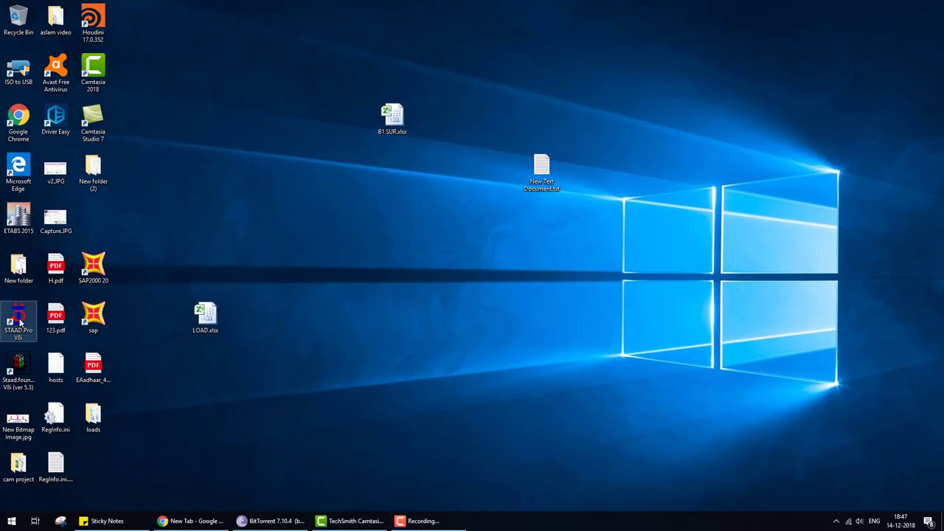
{"action": "double_click", "coordinate": [18, 321]}
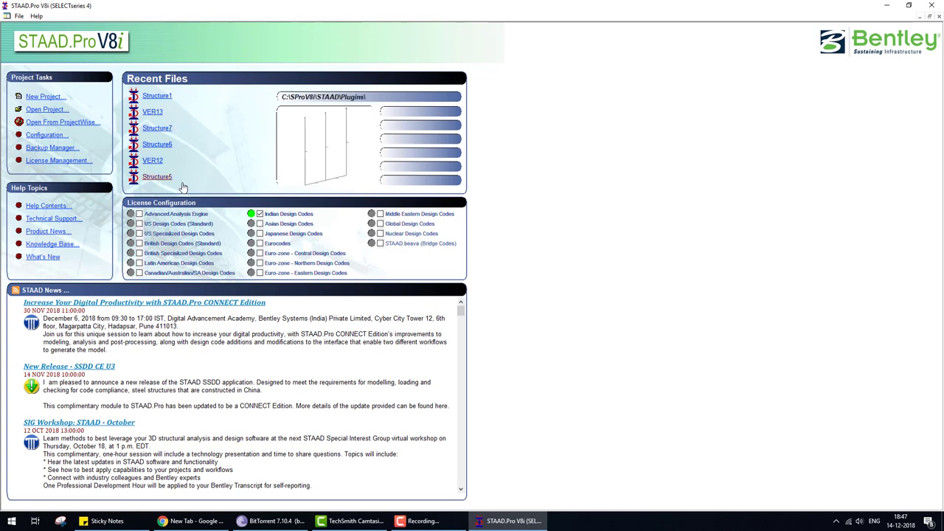
{"action": "mouse_move", "coordinate": [153, 111]}
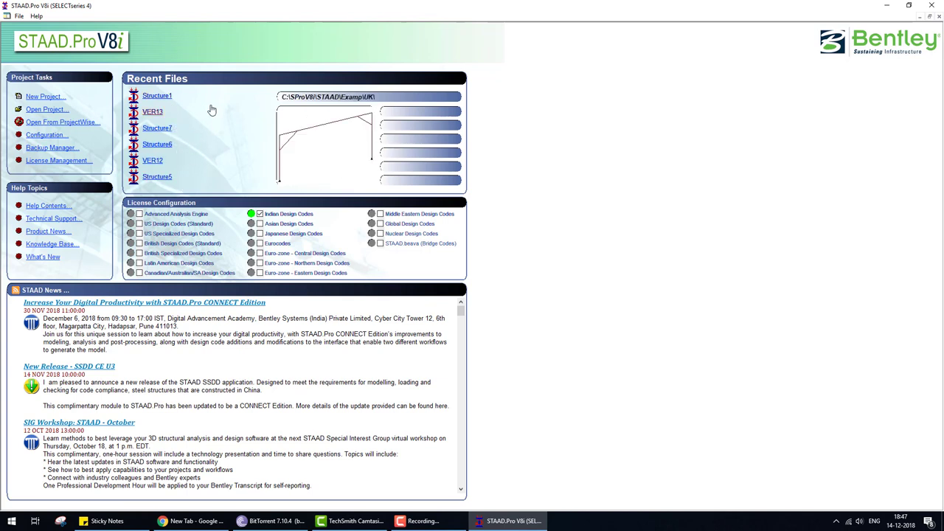
Start a new project, preview the Plane, Floor and Truss types, then choose Space.
{"action": "left_click", "coordinate": [44, 96]}
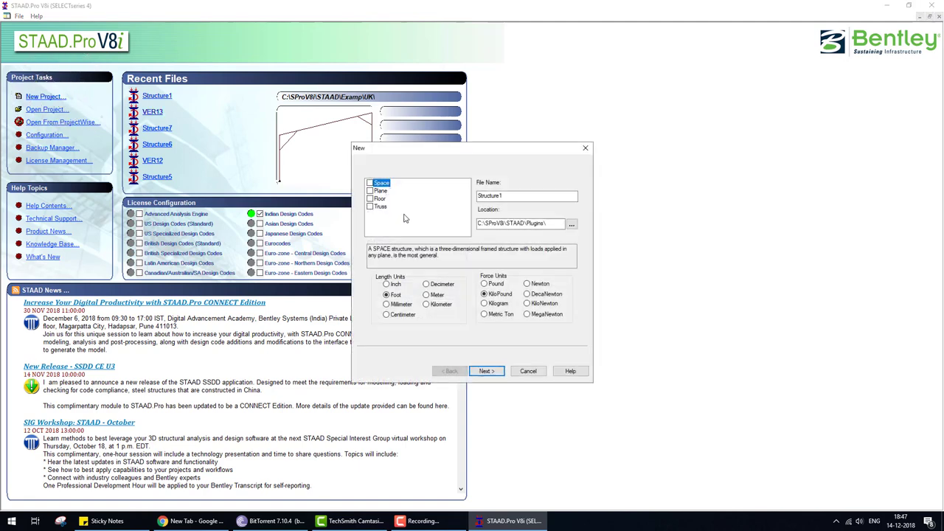
{"action": "left_click_drag", "start_coordinate": [434, 148], "coordinate": [418, 98]}
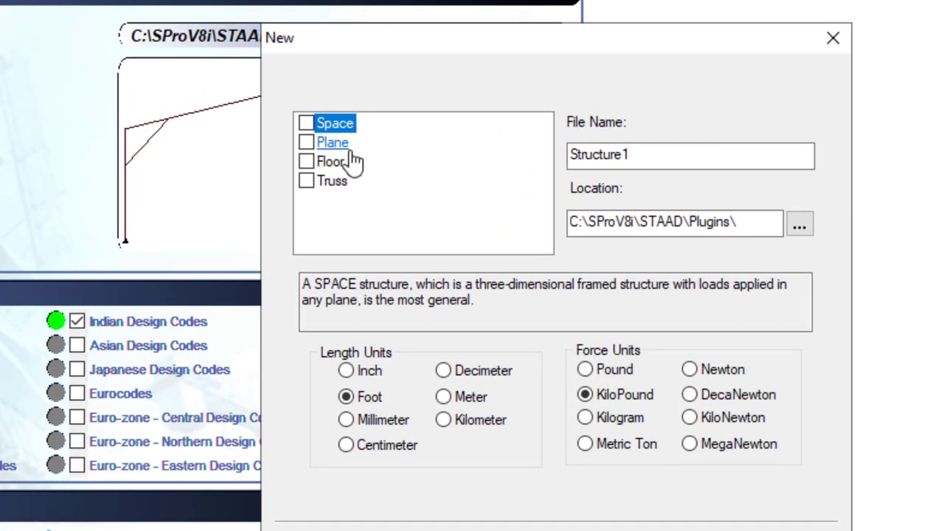
{"action": "left_click", "coordinate": [306, 143]}
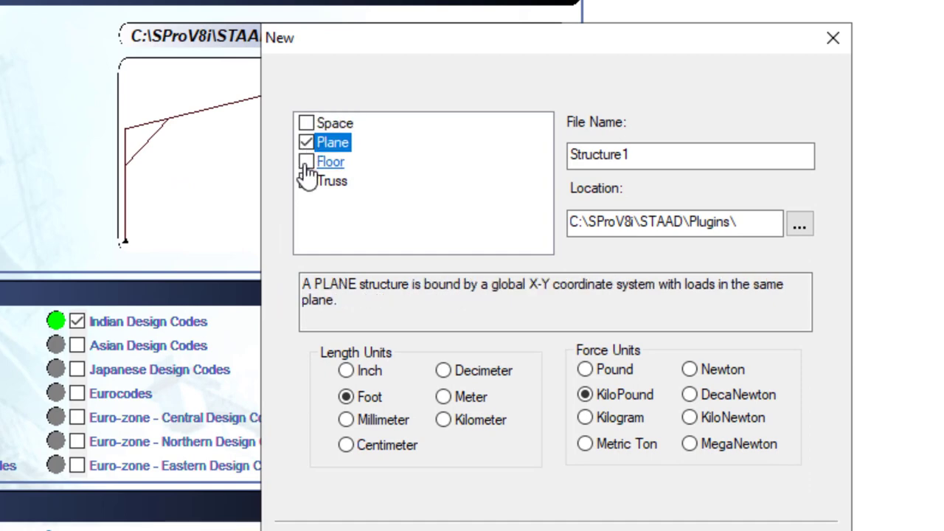
{"action": "left_click", "coordinate": [306, 164]}
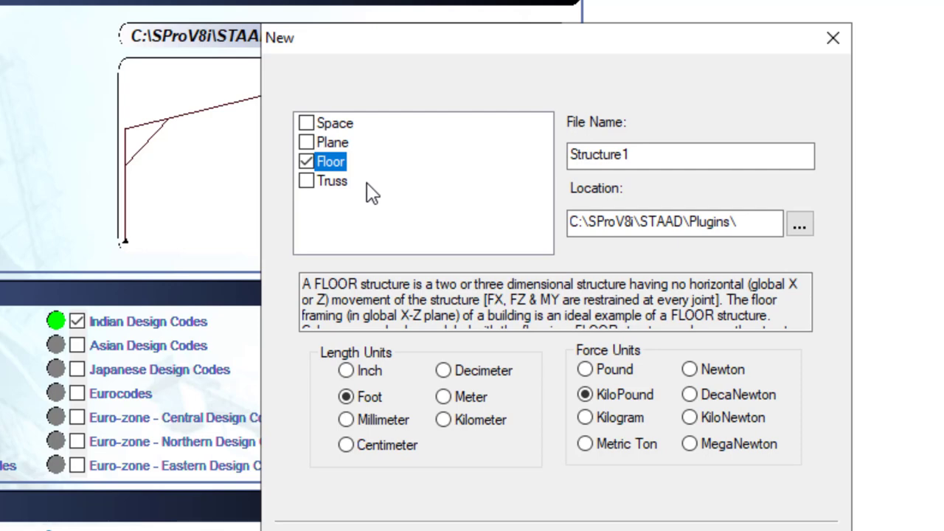
{"action": "left_click", "coordinate": [308, 184]}
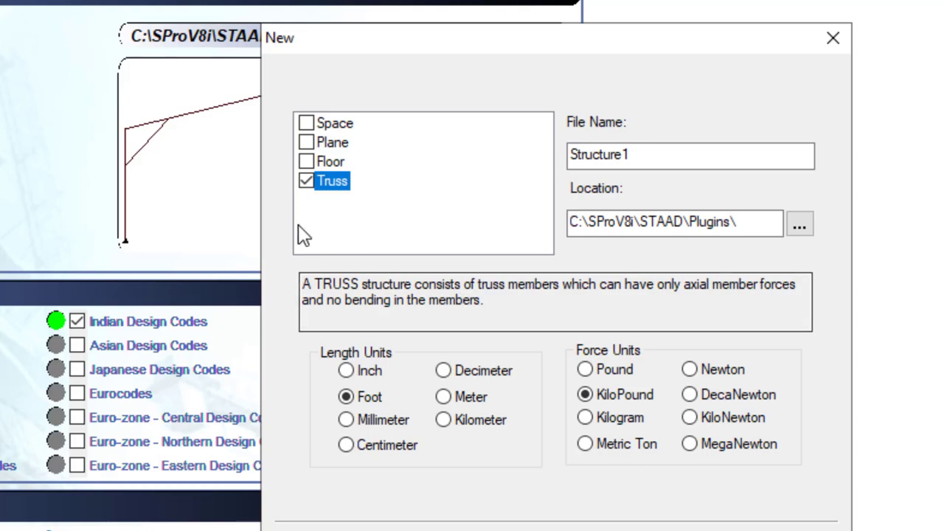
{"action": "left_click", "coordinate": [313, 124]}
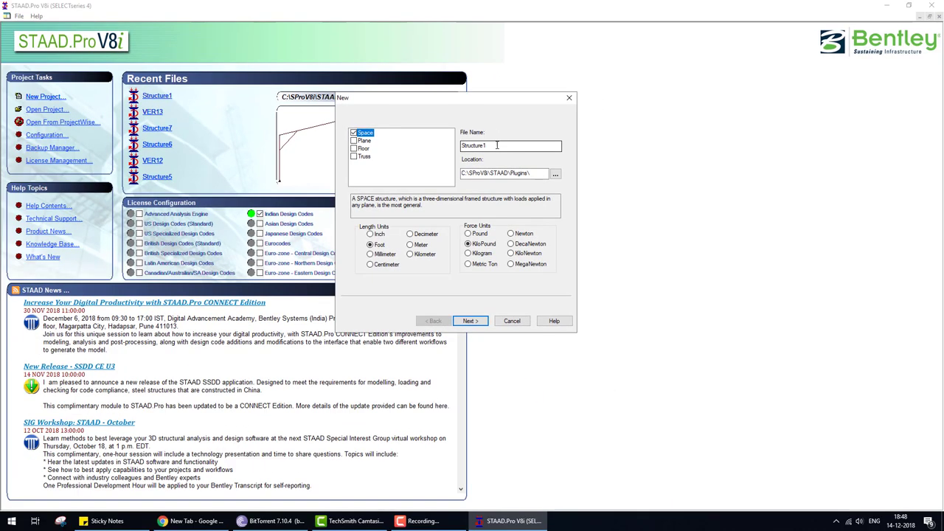
Use Meter and KiloNewton units for Structure1, overwrite the existing file, and proceed.
{"action": "double_click", "coordinate": [489, 146]}
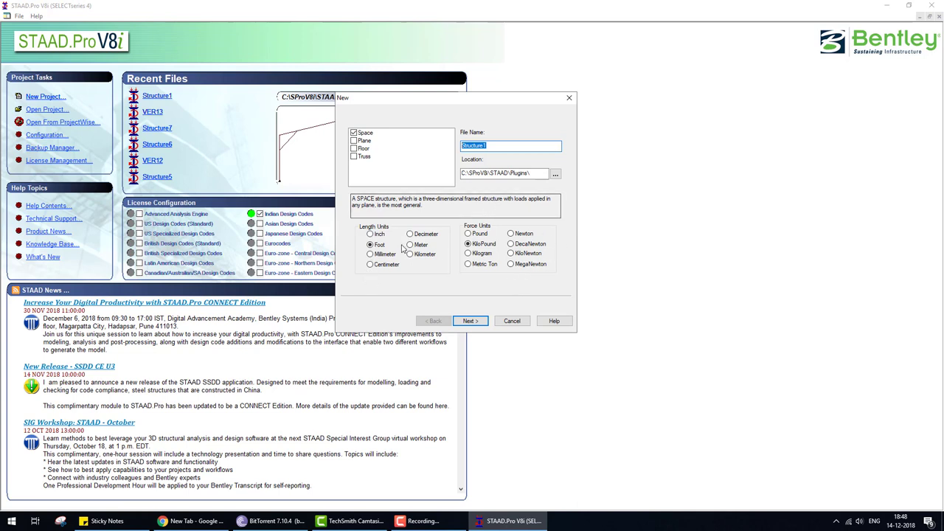
{"action": "left_click", "coordinate": [410, 245]}
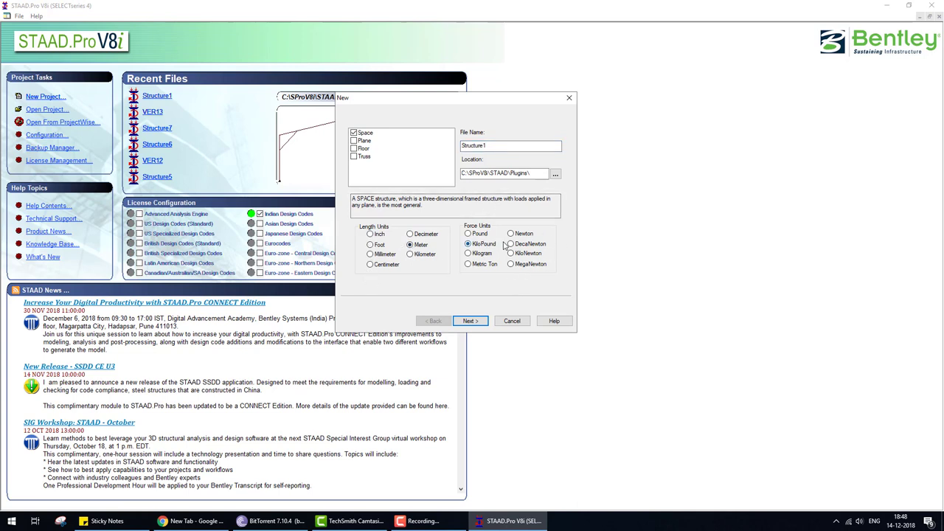
{"action": "left_click", "coordinate": [470, 320]}
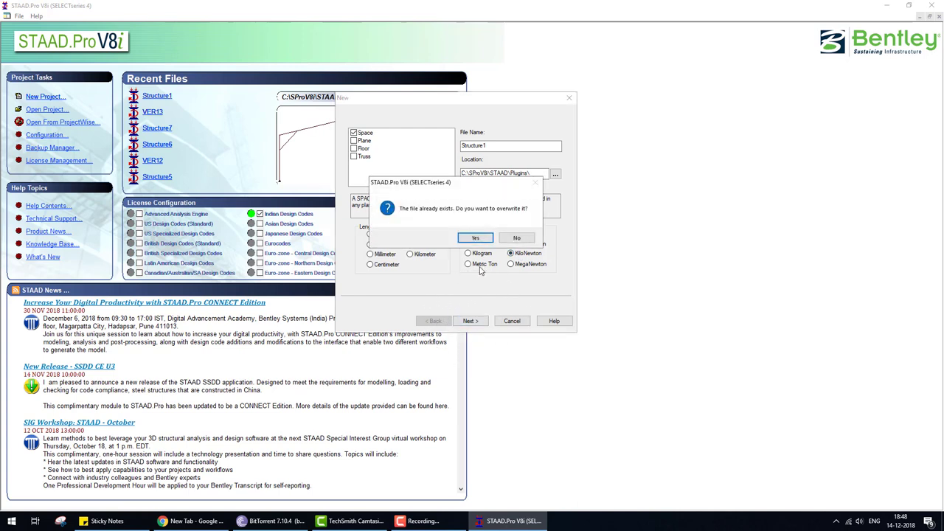
{"action": "left_click", "coordinate": [527, 264]}
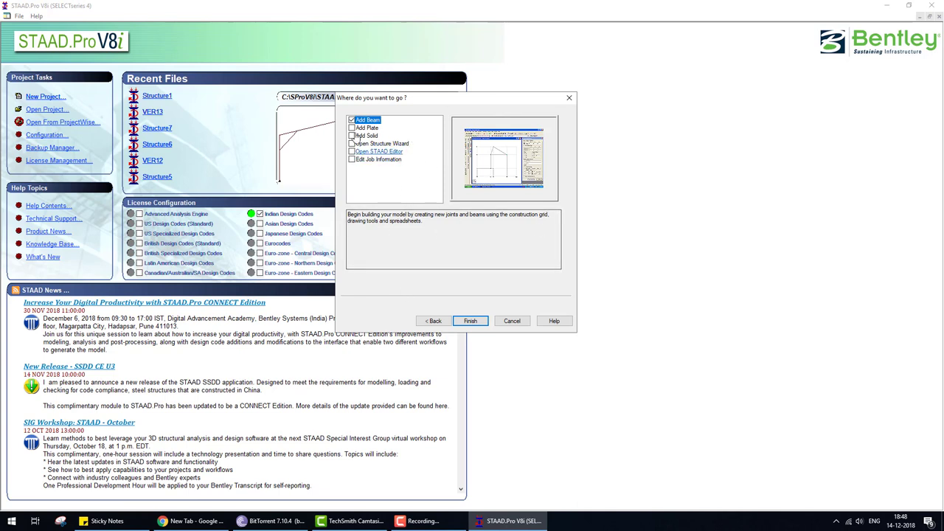
{"action": "left_click", "coordinate": [352, 128]}
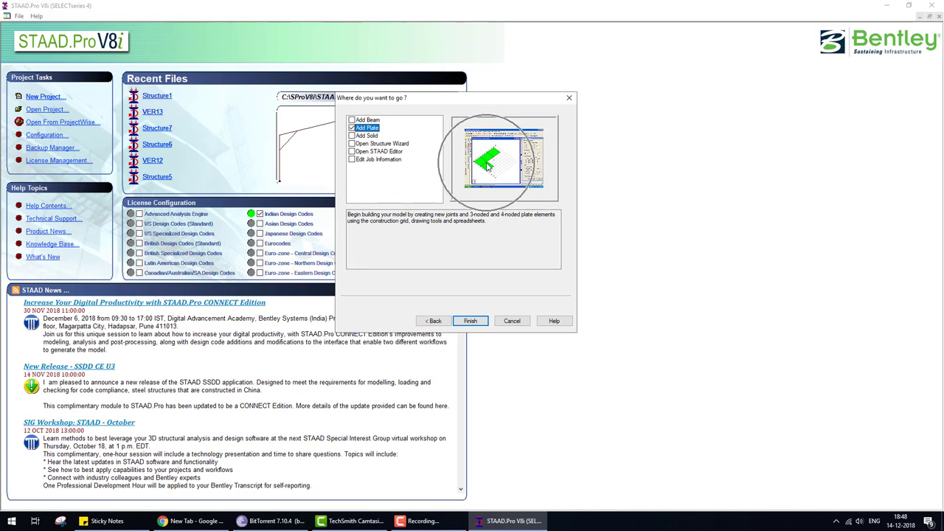
{"action": "left_click", "coordinate": [352, 137]}
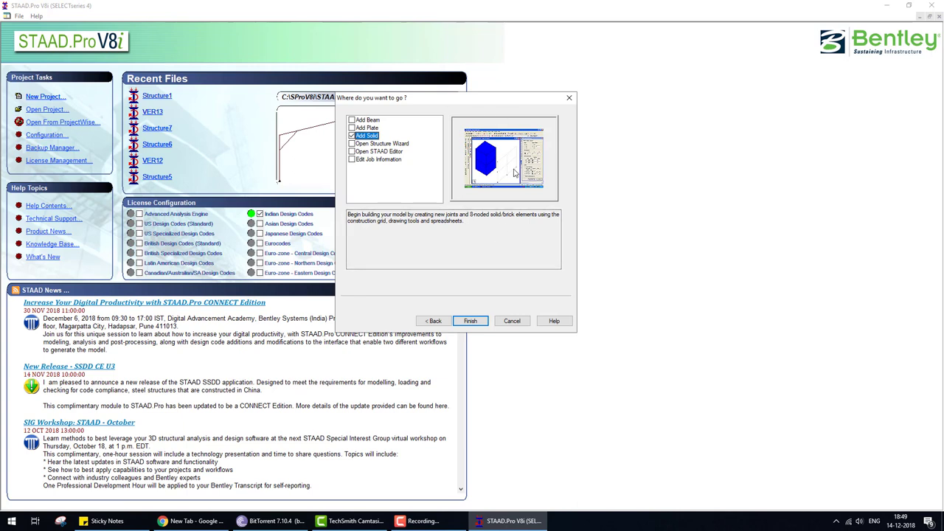
{"action": "left_click", "coordinate": [352, 143]}
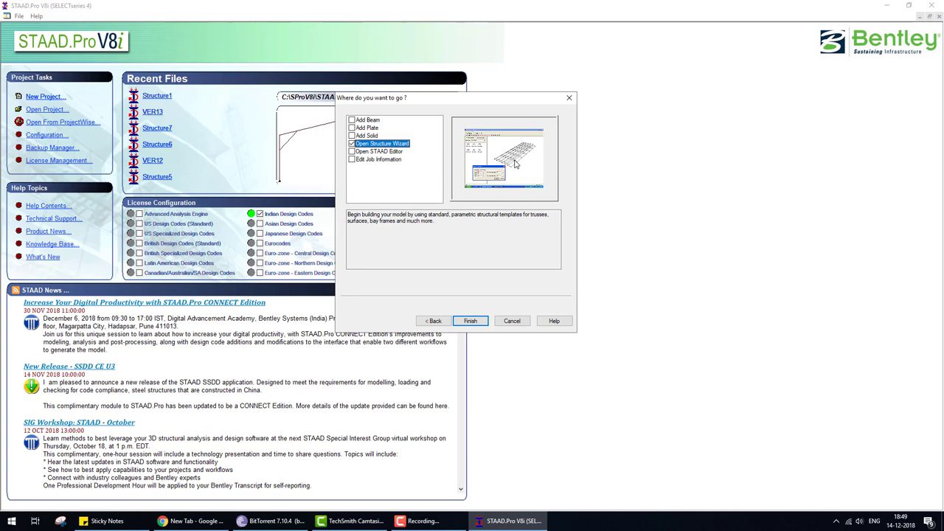
{"action": "left_click", "coordinate": [482, 215]}
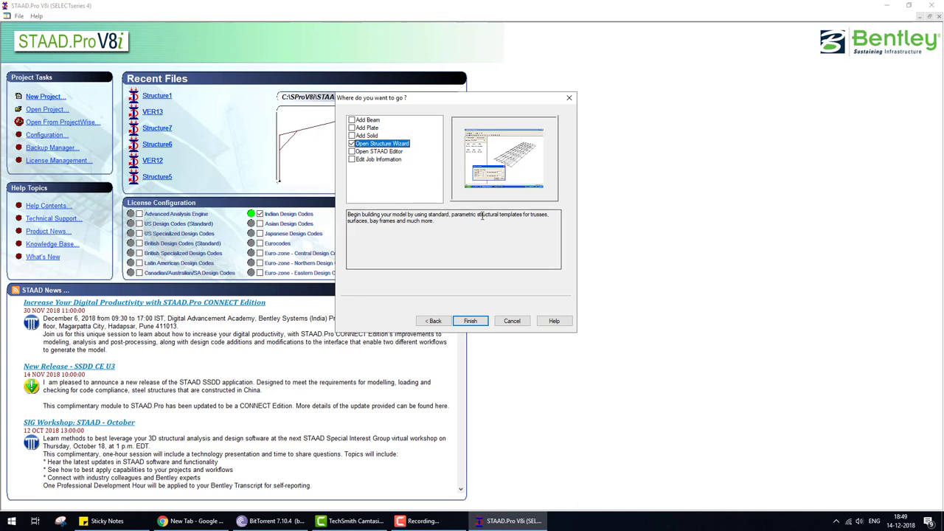
{"action": "left_click", "coordinate": [357, 151]}
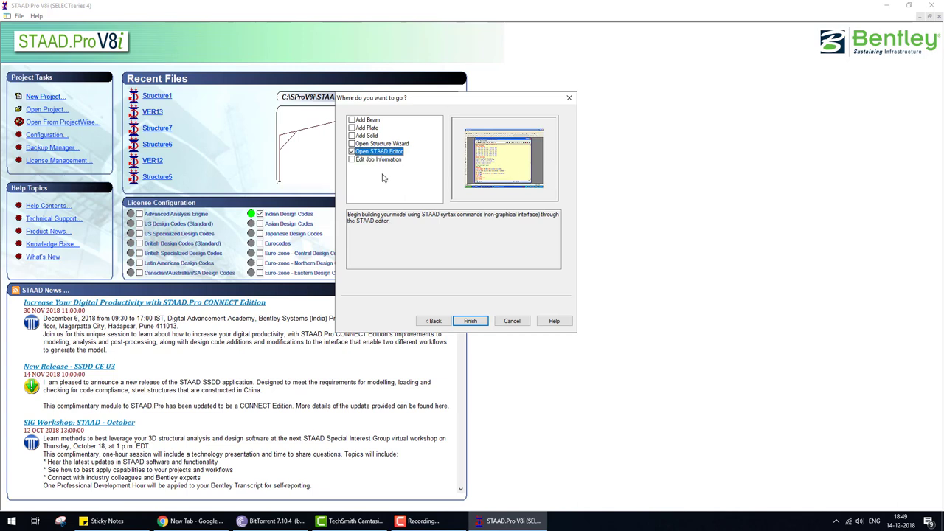
{"action": "left_click", "coordinate": [353, 160]}
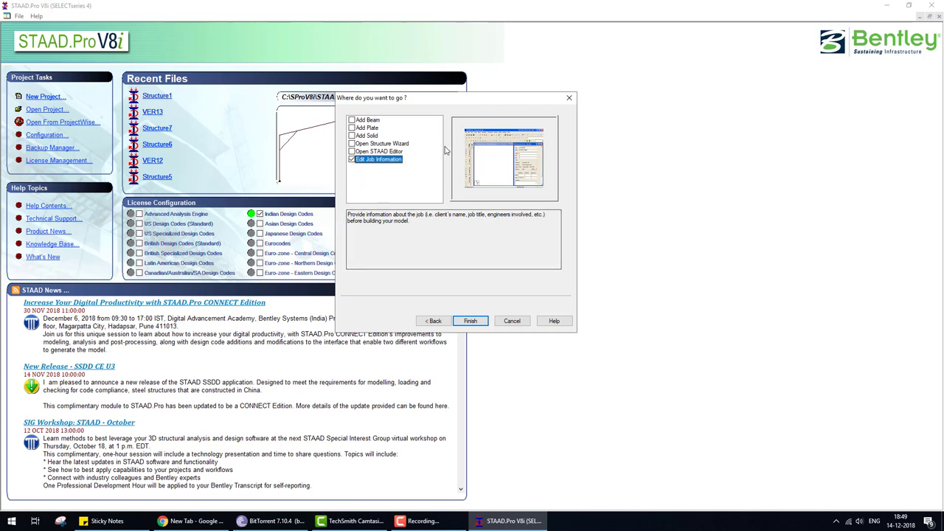
{"action": "left_click", "coordinate": [365, 120]}
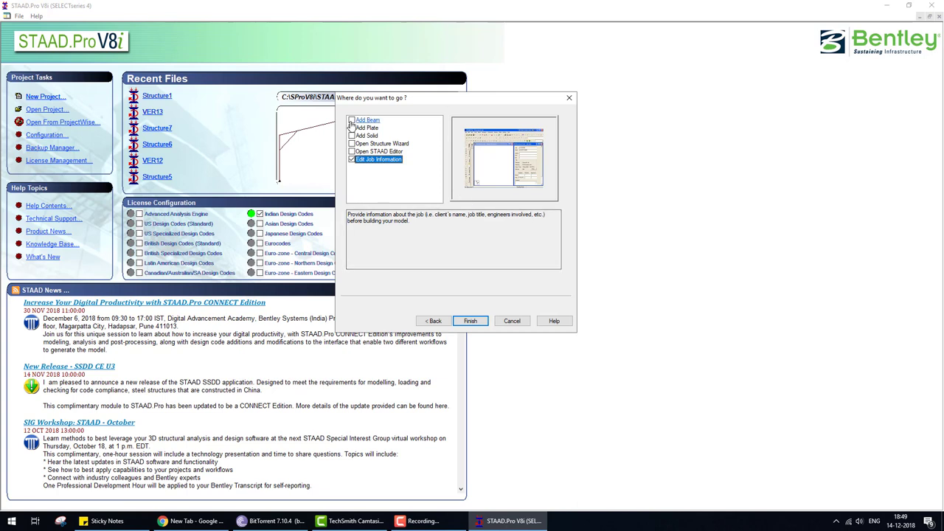
{"action": "left_click", "coordinate": [471, 322]}
Finish the wizard and view the default linear grid face-on in the XY plane.
{"action": "left_click", "coordinate": [471, 322]}
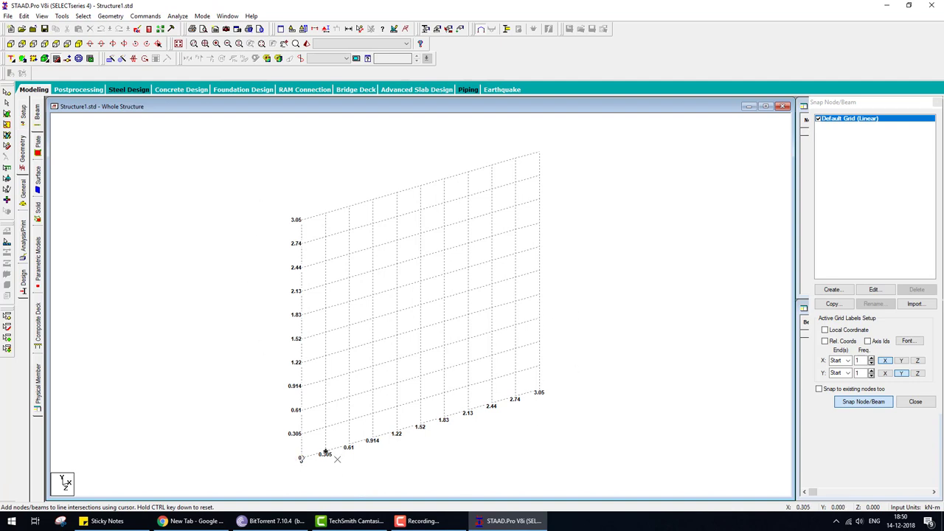
{"action": "left_click", "coordinate": [10, 44]}
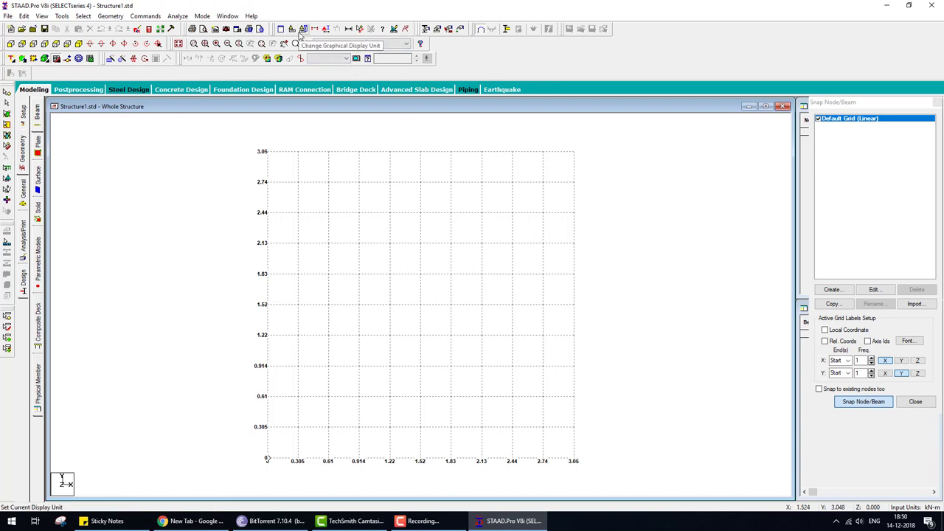
Keep meter/kN input units, review the default grid, and float the Snap Node/Beam panel.
{"action": "left_click", "coordinate": [295, 32]}
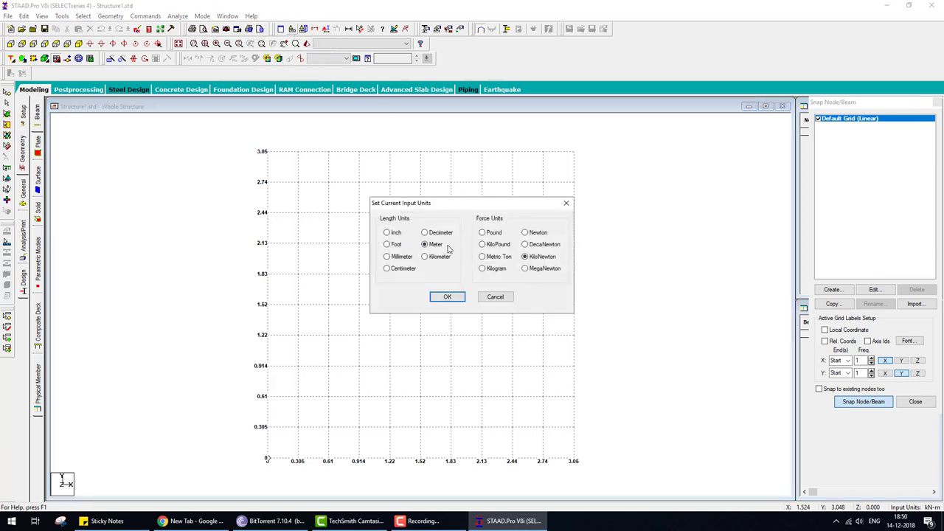
{"action": "left_click", "coordinate": [447, 297]}
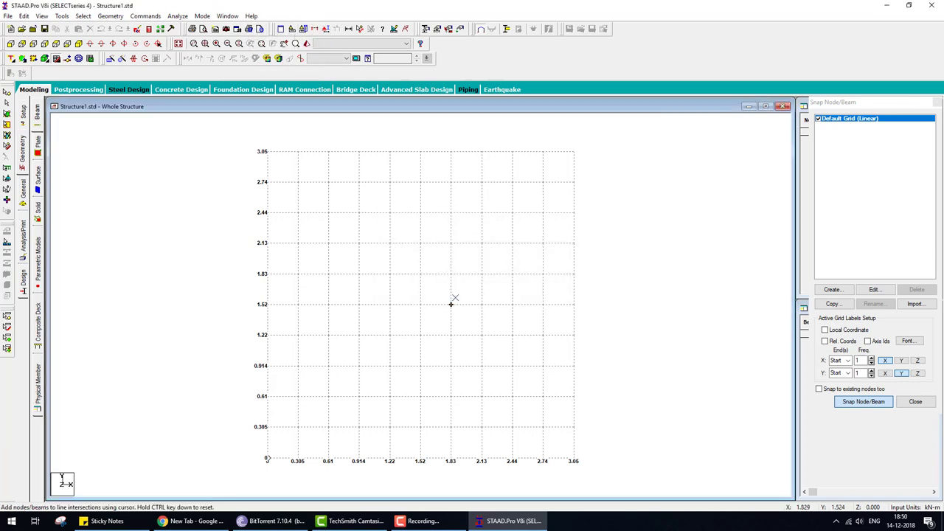
{"action": "left_click", "coordinate": [875, 291]}
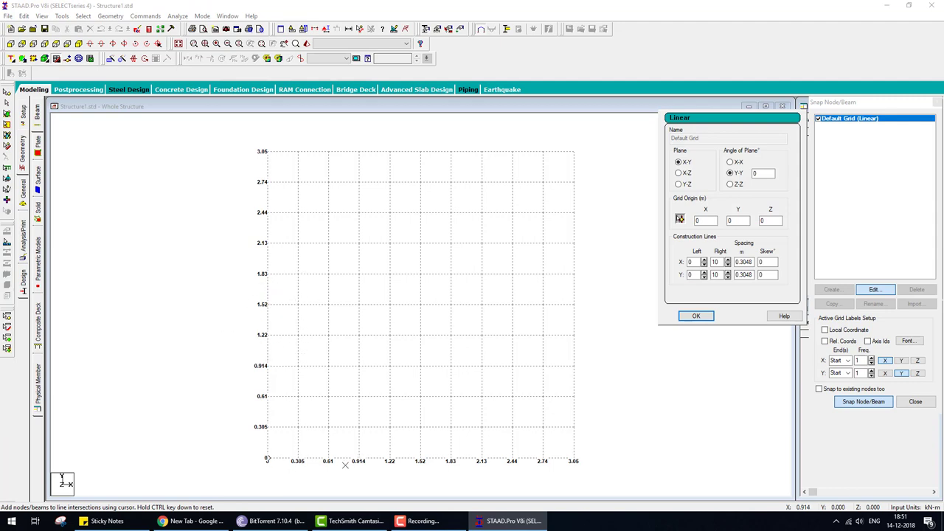
{"action": "left_click", "coordinate": [742, 262]}
{"action": "left_click", "coordinate": [699, 316]}
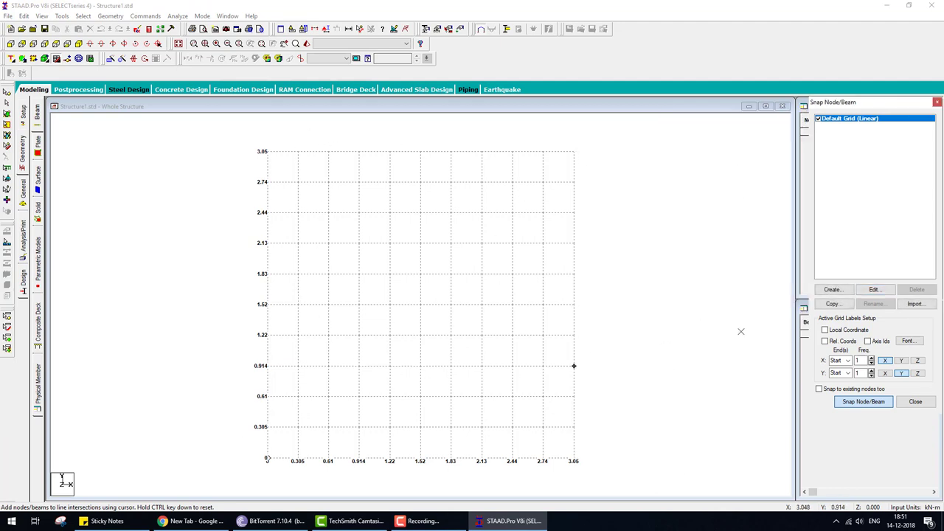
{"action": "mouse_move", "coordinate": [880, 105]}
{"action": "left_mouse_down"}
{"action": "mouse_move", "coordinate": [809, 70]}
{"action": "mouse_move", "coordinate": [867, 81]}
{"action": "left_mouse_up"}
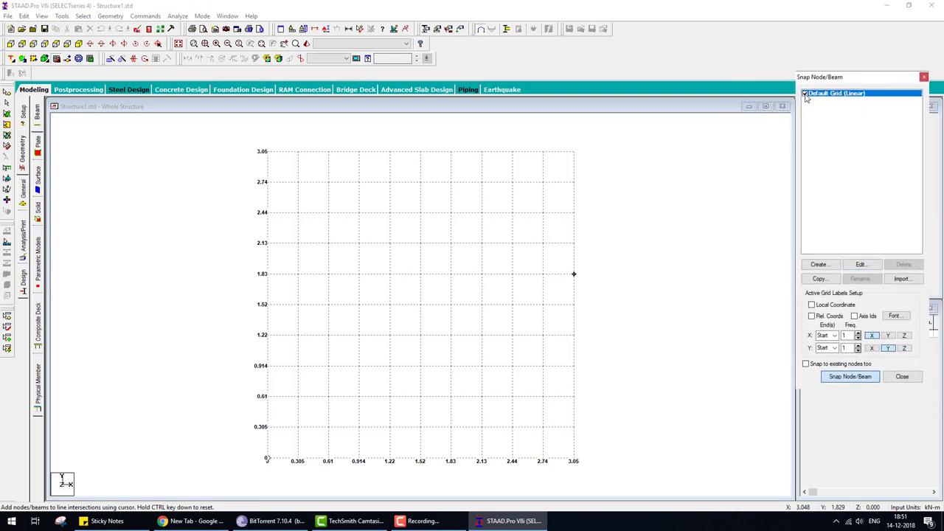
Toggle the default grid off and on, then change its spacing from 0.3048 to 1 m.
{"action": "left_click", "coordinate": [805, 94]}
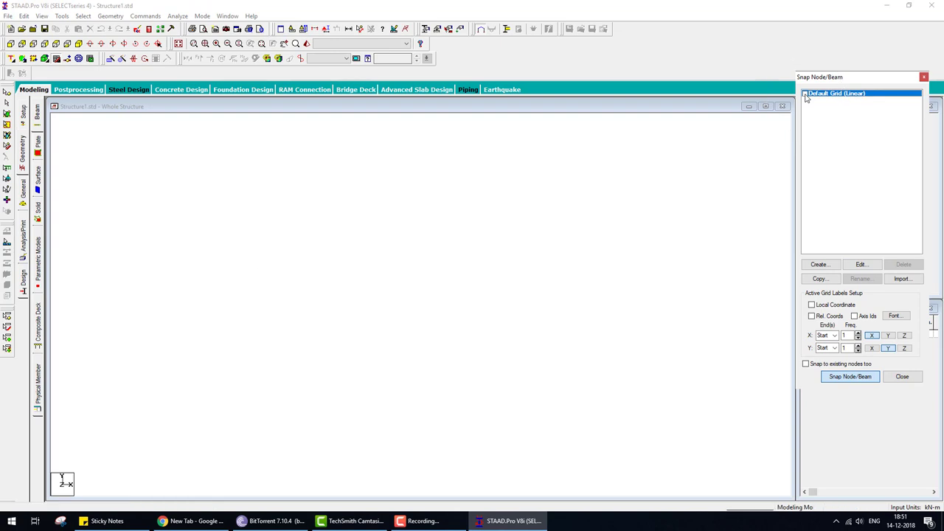
{"action": "left_click", "coordinate": [805, 95]}
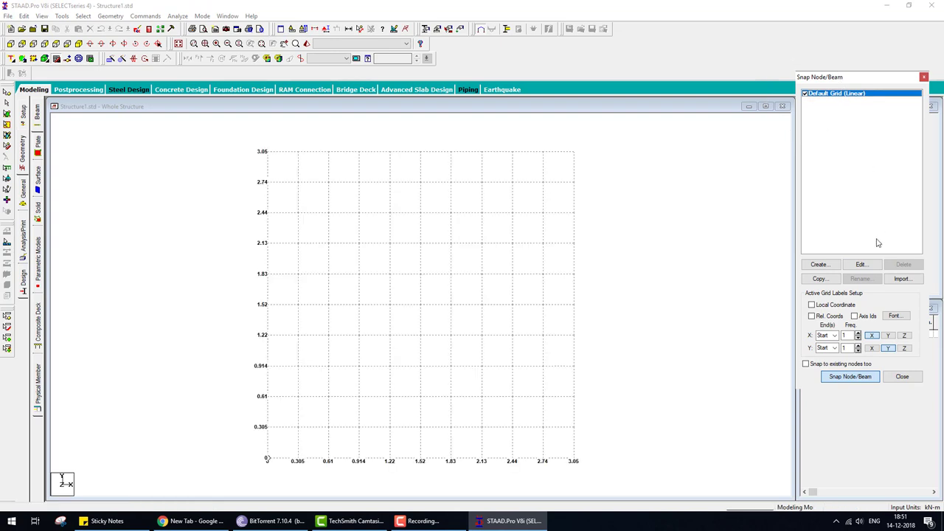
{"action": "left_click", "coordinate": [861, 265]}
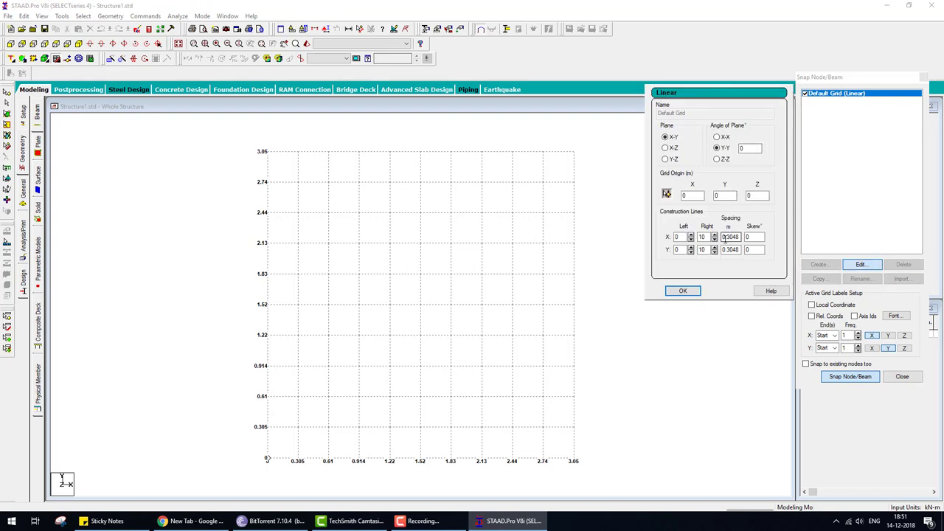
{"action": "mouse_move", "coordinate": [723, 236]}
{"action": "left_mouse_down"}
{"action": "mouse_move", "coordinate": [755, 237]}
{"action": "mouse_move", "coordinate": [722, 249]}
{"action": "left_mouse_up"}
{"action": "type", "text": "11"}
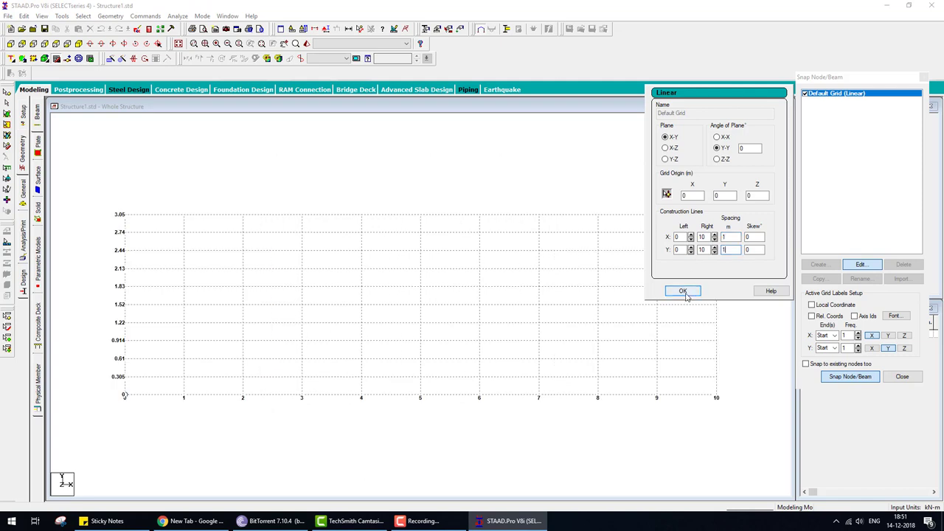
{"action": "left_click", "coordinate": [683, 290]}
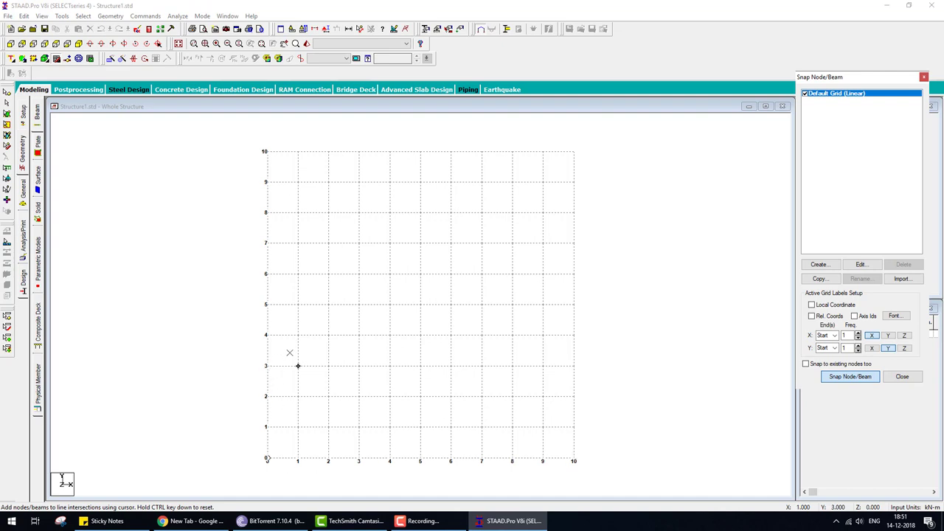
{"action": "left_click_drag", "start_coordinate": [240, 188], "coordinate": [235, 404]}
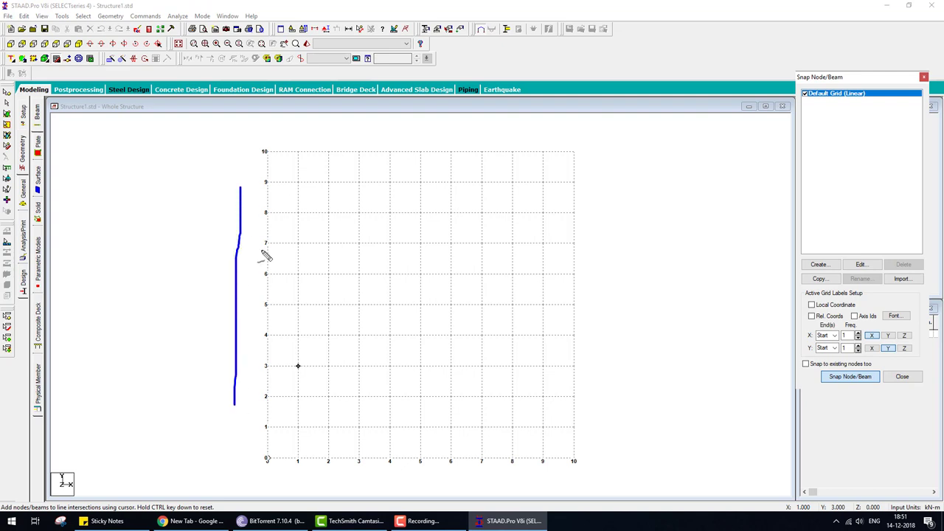
{"action": "mouse_move", "coordinate": [239, 184]}
{"action": "left_mouse_down"}
{"action": "mouse_move", "coordinate": [216, 209]}
{"action": "mouse_move", "coordinate": [270, 209]}
{"action": "left_mouse_up"}
{"action": "mouse_move", "coordinate": [241, 145]}
{"action": "left_mouse_down"}
{"action": "mouse_move", "coordinate": [246, 153]}
{"action": "mouse_move", "coordinate": [283, 136]}
{"action": "left_mouse_up"}
{"action": "left_click_drag", "start_coordinate": [264, 146], "coordinate": [276, 181]}
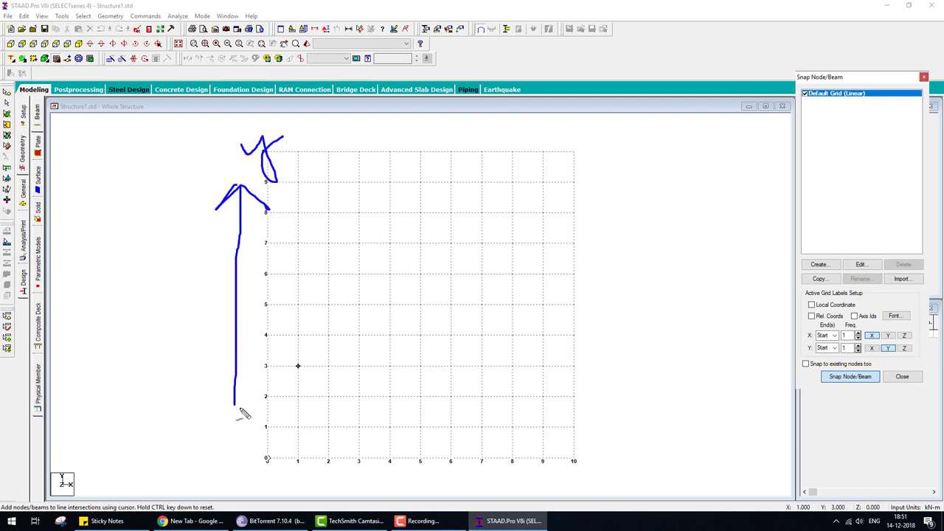
{"action": "mouse_move", "coordinate": [234, 404]}
{"action": "left_mouse_down"}
{"action": "mouse_move", "coordinate": [451, 379]}
{"action": "mouse_move", "coordinate": [432, 398]}
{"action": "mouse_move", "coordinate": [487, 359]}
{"action": "mouse_move", "coordinate": [518, 365]}
{"action": "left_mouse_up"}
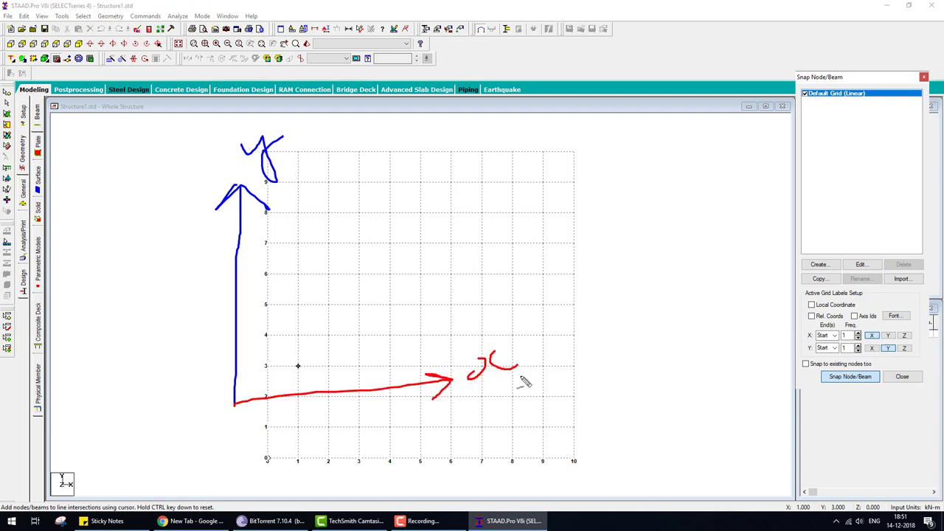
{"action": "key", "text": "Escape"}
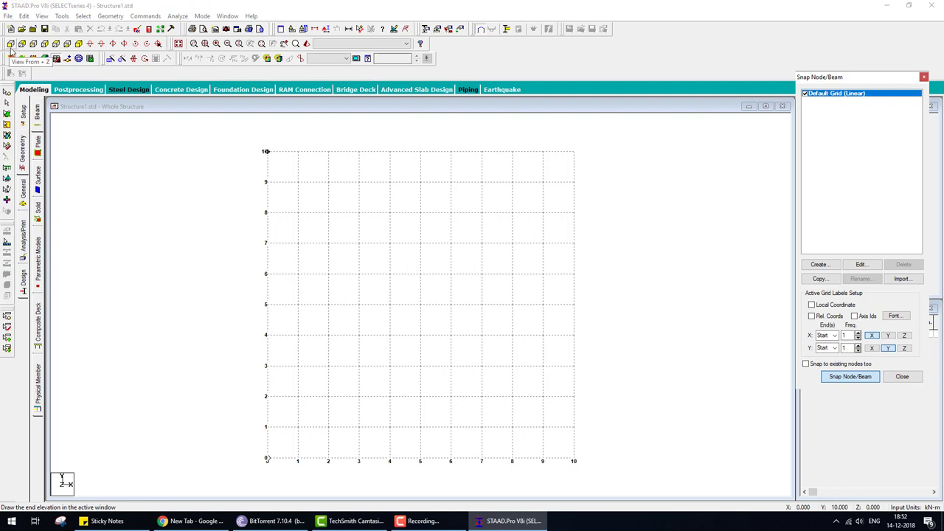
View the grid from the back, right side and plan, ending in isometric.
{"action": "left_click", "coordinate": [11, 44]}
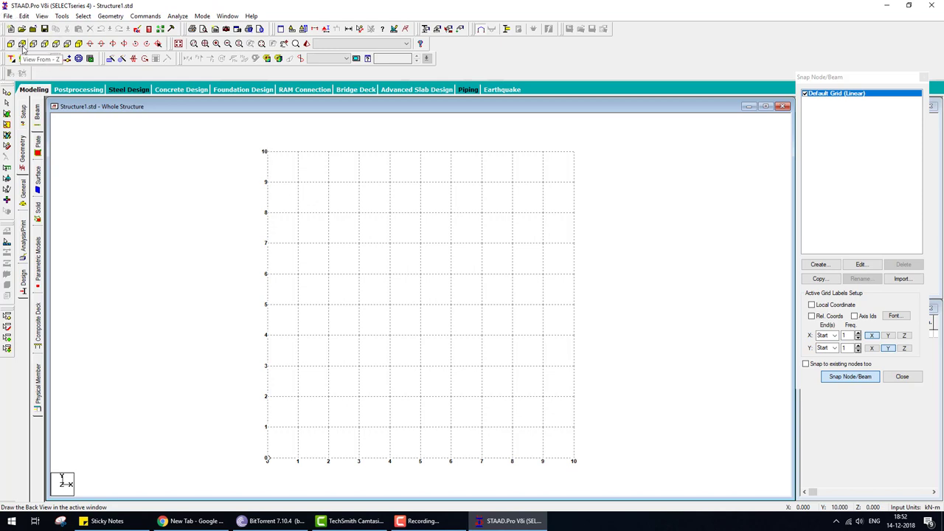
{"action": "left_click", "coordinate": [22, 44]}
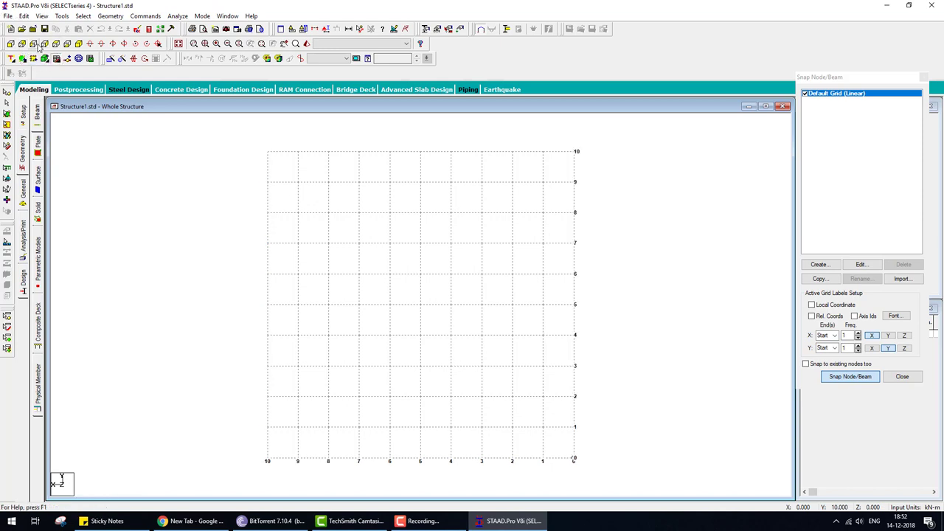
{"action": "left_click", "coordinate": [45, 45]}
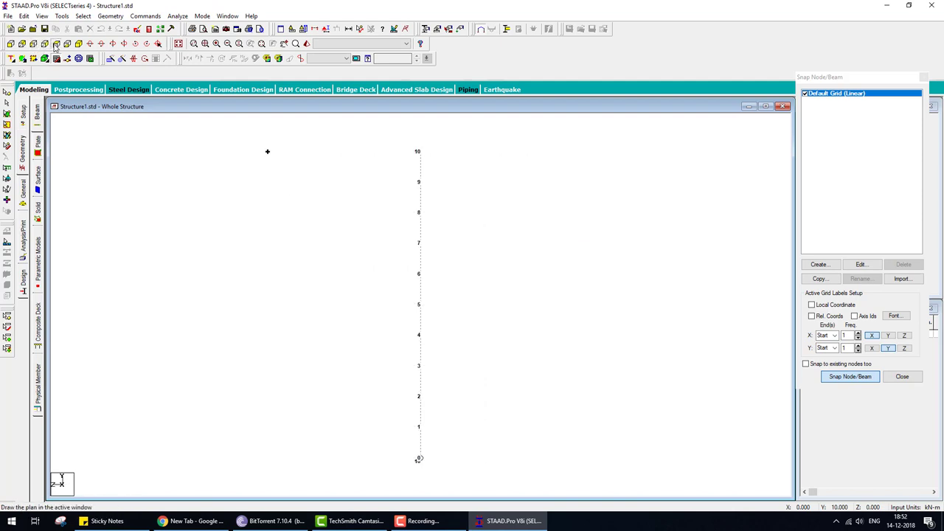
{"action": "left_click", "coordinate": [56, 44]}
{"action": "left_click", "coordinate": [78, 44]}
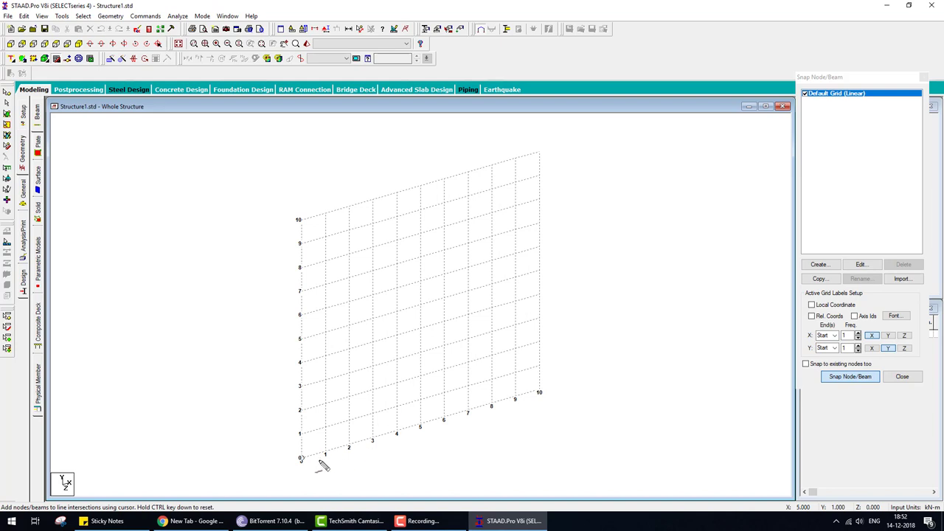
Sketch arrows marking the grid's X and Y directions, then clear the annotations.
{"action": "mouse_move", "coordinate": [301, 460]}
{"action": "left_mouse_down"}
{"action": "mouse_move", "coordinate": [536, 380]}
{"action": "mouse_move", "coordinate": [530, 407]}
{"action": "left_mouse_up"}
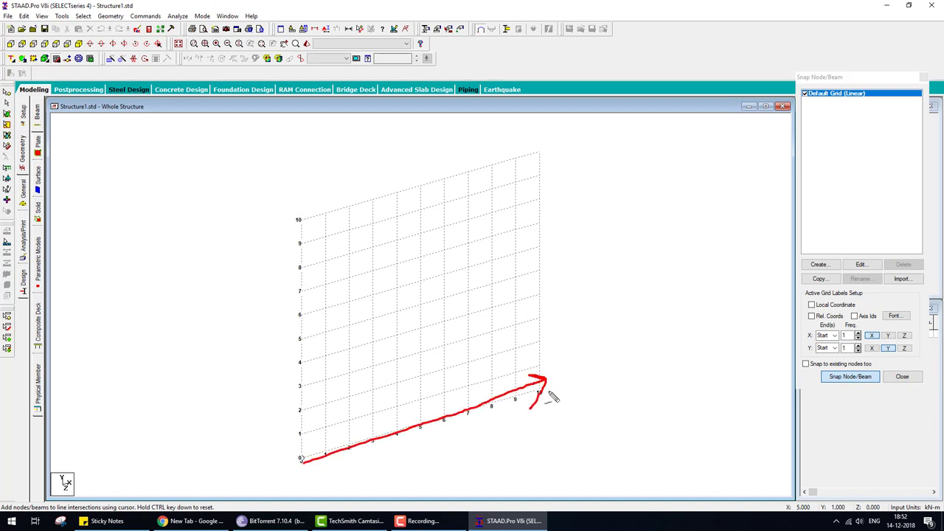
{"action": "mouse_move", "coordinate": [559, 370]}
{"action": "left_mouse_down"}
{"action": "mouse_move", "coordinate": [571, 382]}
{"action": "mouse_move", "coordinate": [628, 380]}
{"action": "left_mouse_up"}
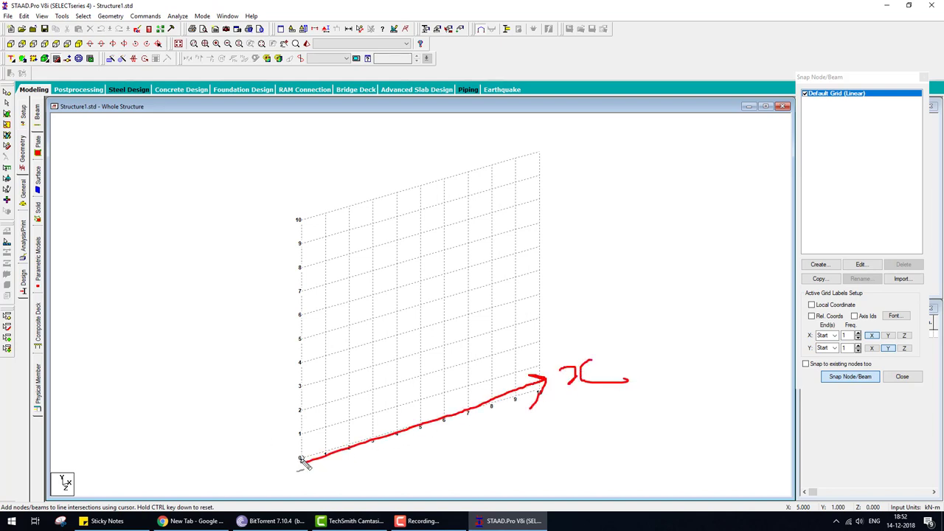
{"action": "mouse_move", "coordinate": [302, 459]}
{"action": "left_mouse_down"}
{"action": "mouse_move", "coordinate": [272, 242]}
{"action": "mouse_move", "coordinate": [285, 234]}
{"action": "left_mouse_up"}
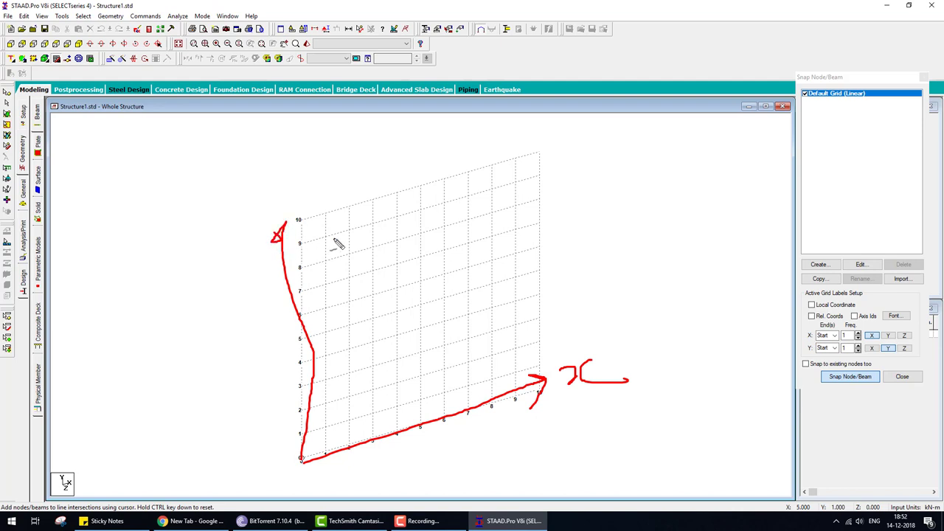
{"action": "mouse_move", "coordinate": [300, 178]}
{"action": "left_mouse_down"}
{"action": "mouse_move", "coordinate": [320, 210]}
{"action": "mouse_move", "coordinate": [355, 177]}
{"action": "left_mouse_up"}
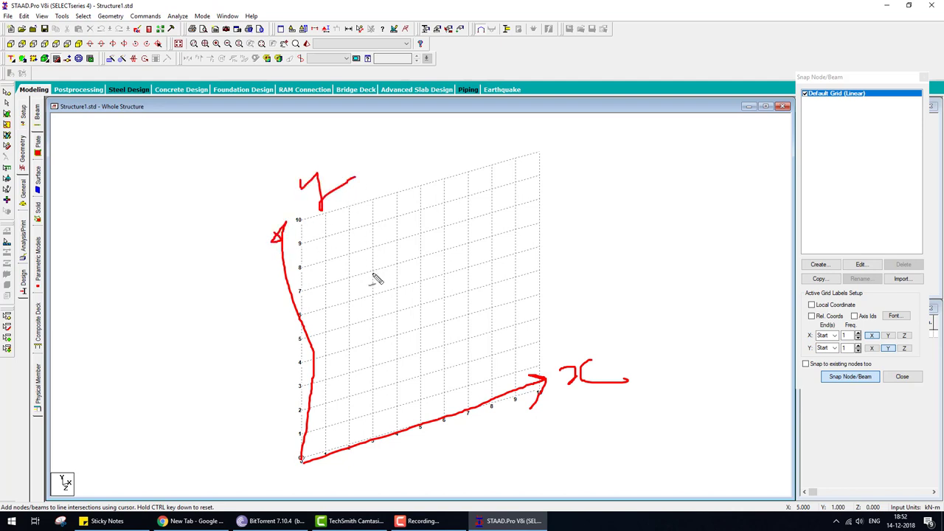
{"action": "key", "text": "Escape"}
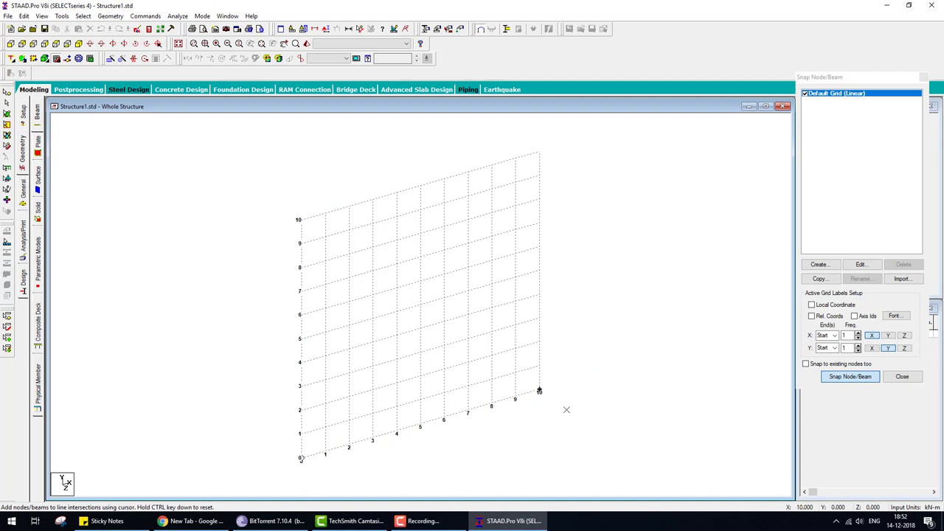
Raise the default grid's X and Y right line counts to 12.
{"action": "left_click", "coordinate": [861, 264]}
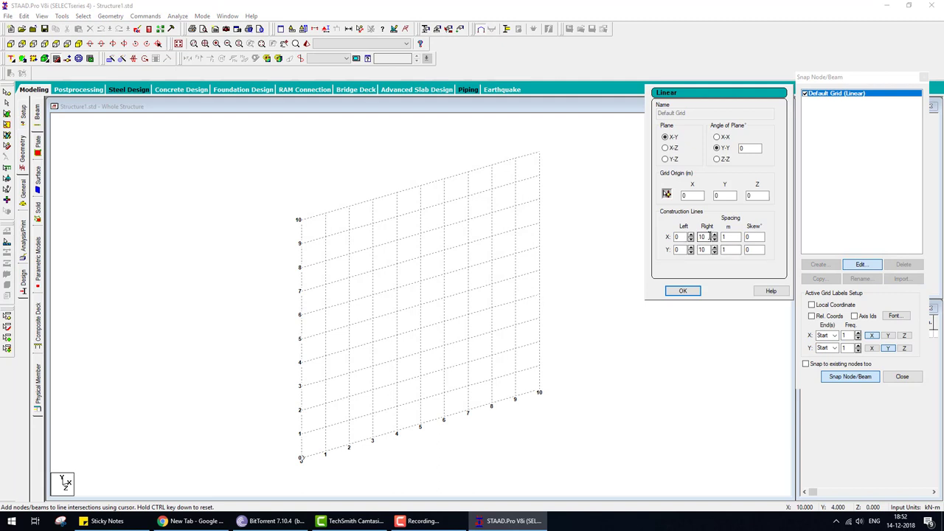
{"action": "left_click", "coordinate": [713, 234]}
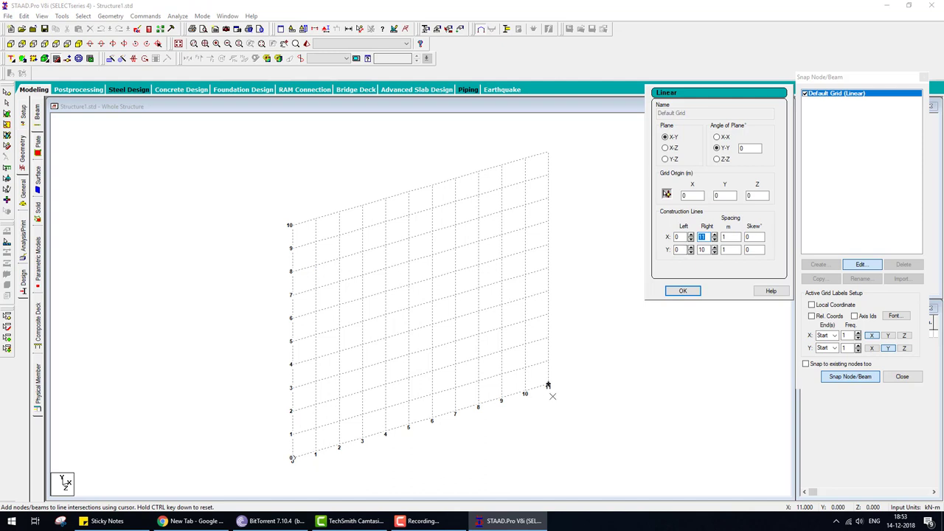
{"action": "left_click", "coordinate": [548, 385]}
{"action": "left_click", "coordinate": [714, 234]}
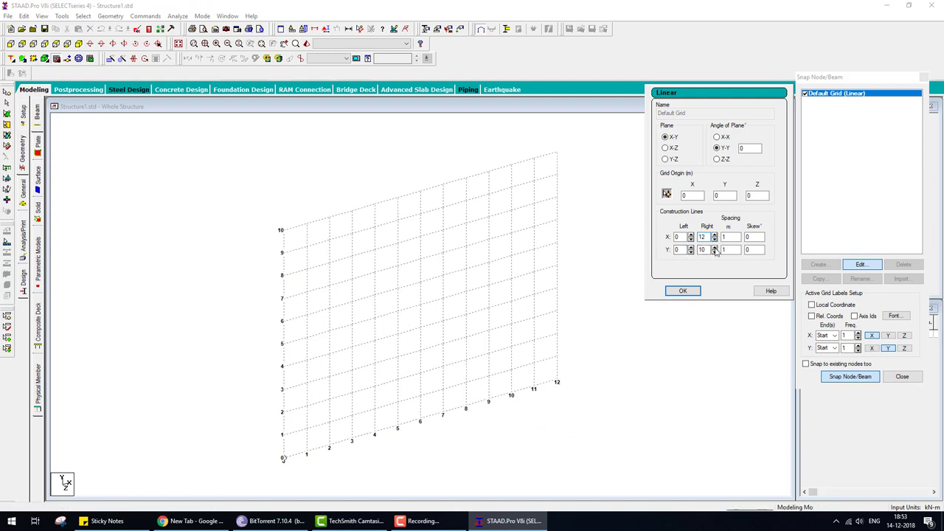
{"action": "left_click", "coordinate": [714, 248]}
{"action": "left_click", "coordinate": [714, 248]}
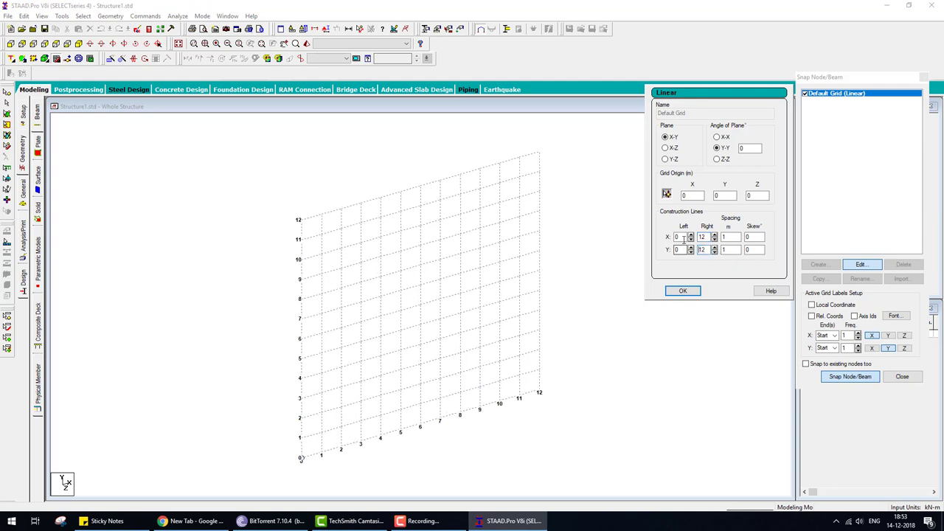
Try negative X and Y line counts, reset the X left count to 0, and edit the X skew.
{"action": "left_click", "coordinate": [691, 234]}
{"action": "left_click", "coordinate": [690, 234]}
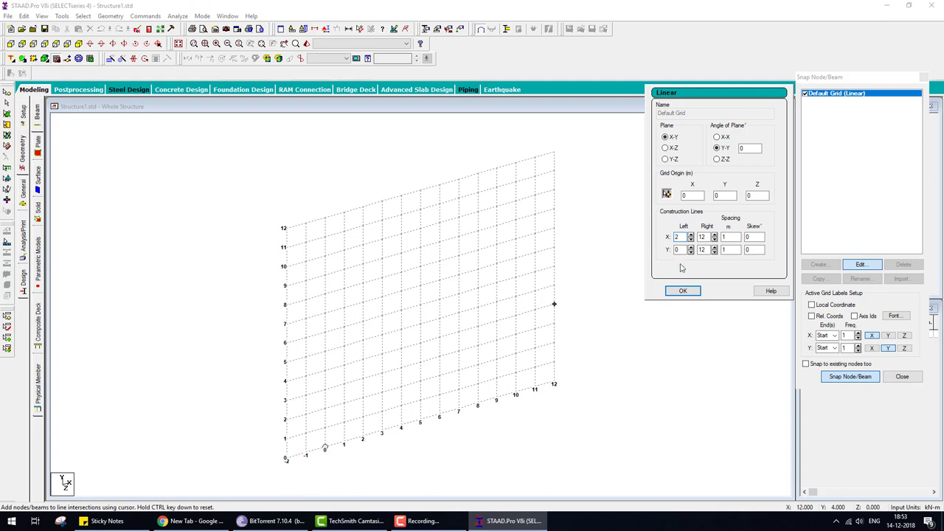
{"action": "left_click", "coordinate": [691, 247]}
{"action": "left_click", "coordinate": [691, 247]}
{"action": "left_click", "coordinate": [691, 247]}
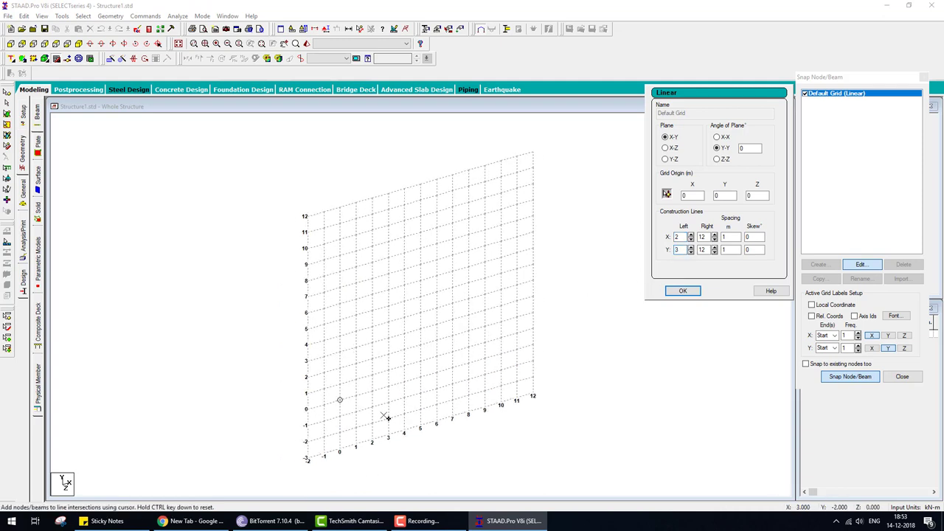
{"action": "double_click", "coordinate": [678, 237]}
{"action": "type", "text": "00"}
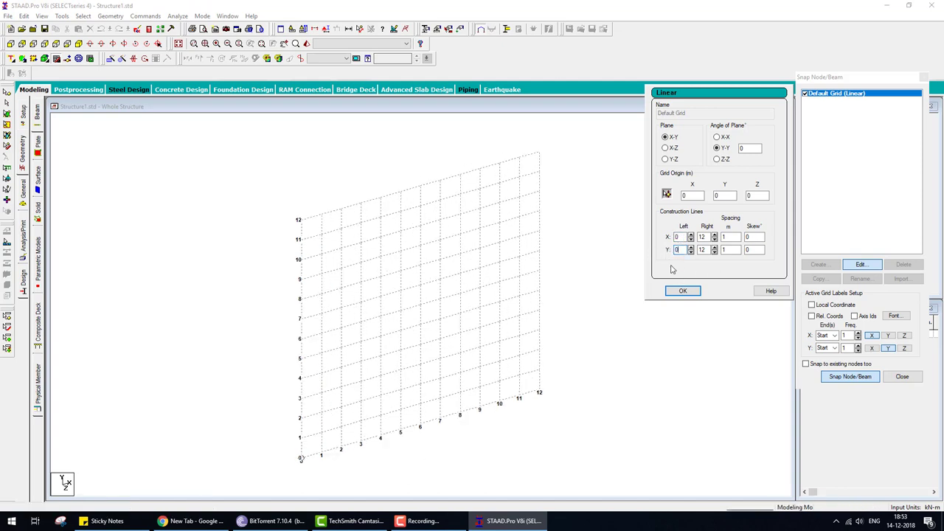
{"action": "left_click_drag", "start_coordinate": [668, 260], "coordinate": [740, 255]}
{"action": "double_click", "coordinate": [754, 238]}
Apply the skewed grid, then reset its X skew angle to 0.
{"action": "left_click", "coordinate": [694, 291]}
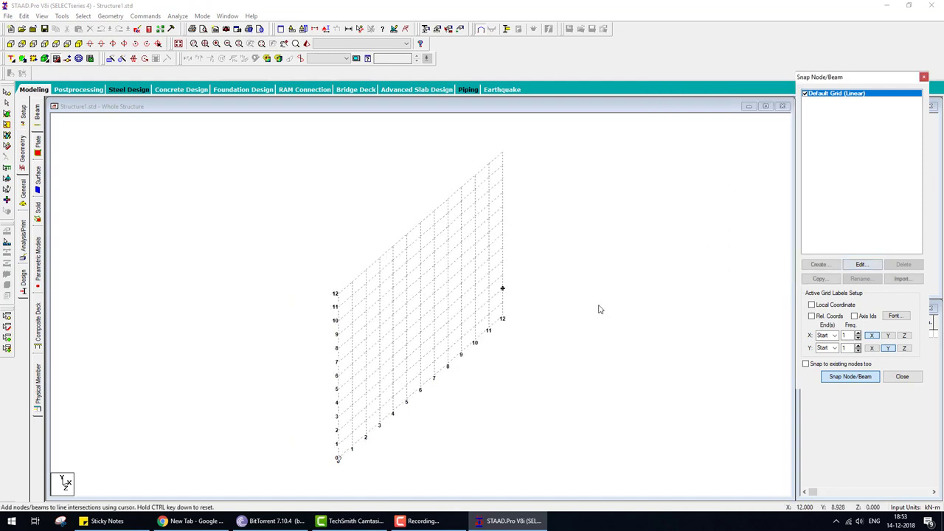
{"action": "left_click", "coordinate": [861, 265]}
{"action": "double_click", "coordinate": [753, 236]}
{"action": "type", "text": "0"}
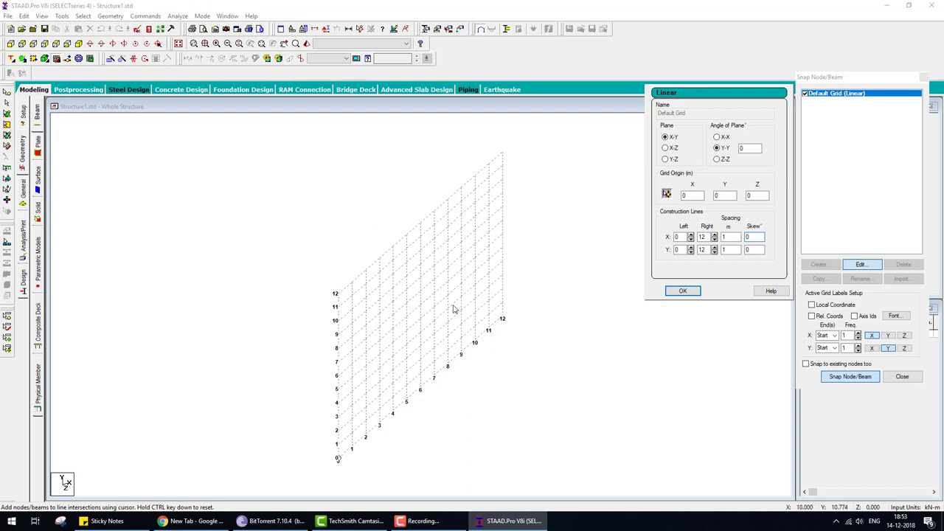
{"action": "key", "text": "Tab"}
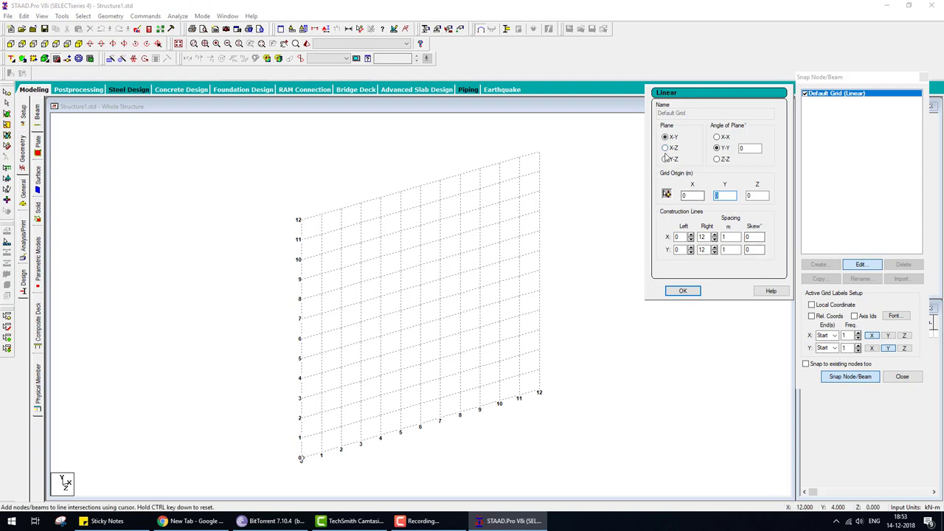
Try the X-Z and Y-Z grid planes, return to X-Y, and set Y spacing to 1 m.
{"action": "left_click", "coordinate": [665, 147]}
{"action": "left_click", "coordinate": [666, 160]}
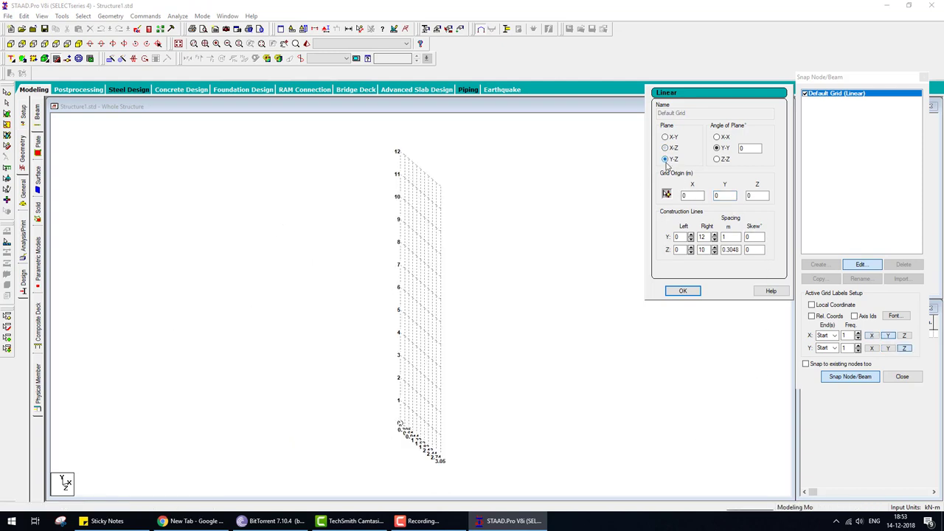
{"action": "left_click", "coordinate": [666, 137]}
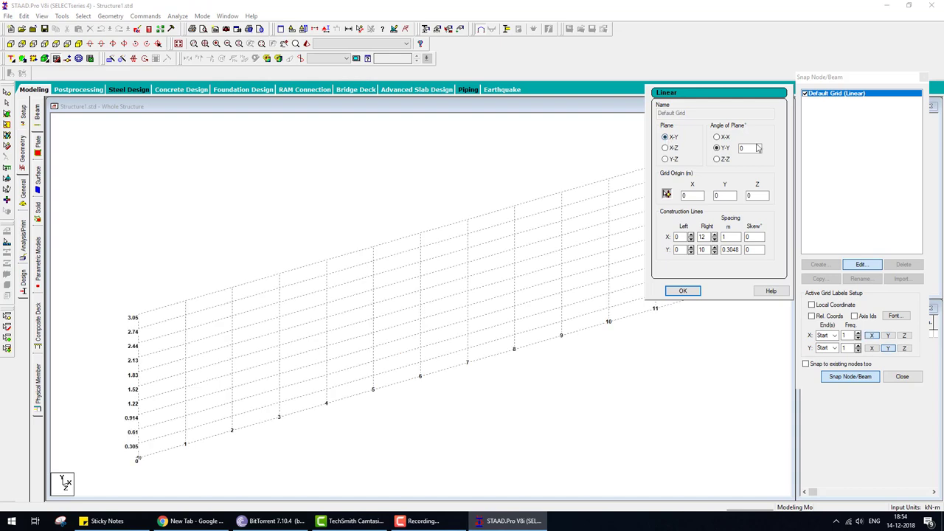
{"action": "left_click", "coordinate": [717, 148]}
{"action": "double_click", "coordinate": [728, 250]}
{"action": "type", "text": "1"}
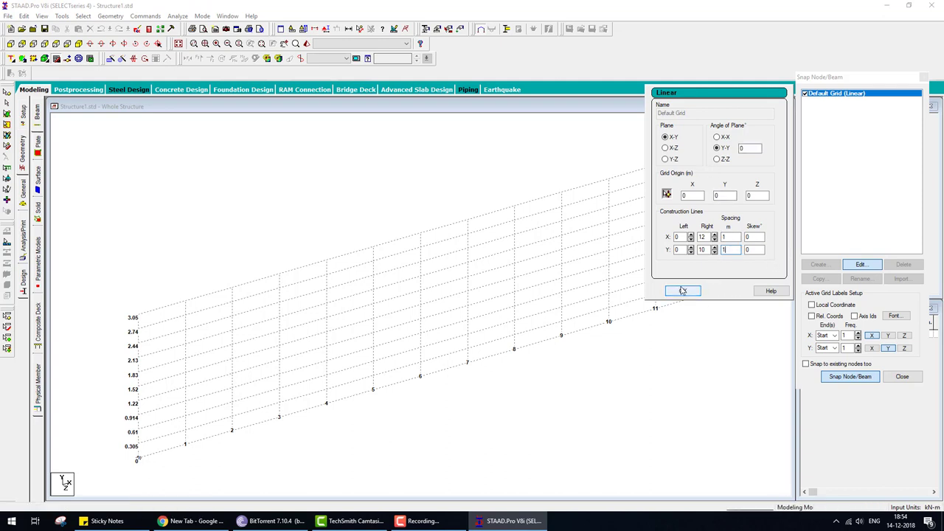
{"action": "left_click", "coordinate": [683, 290]}
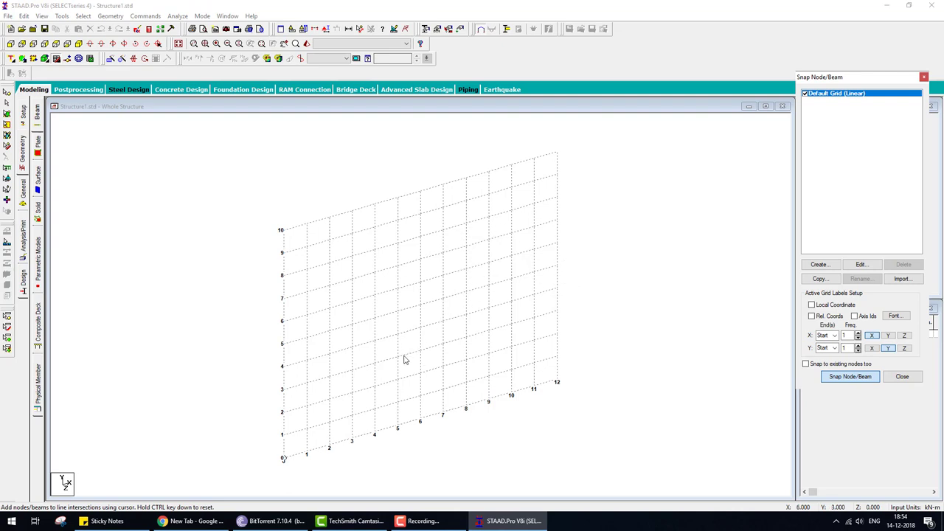
Chain about 17 practice beams through grid intersections in a zigzag across the grid.
{"action": "left_click", "coordinate": [361, 396]}
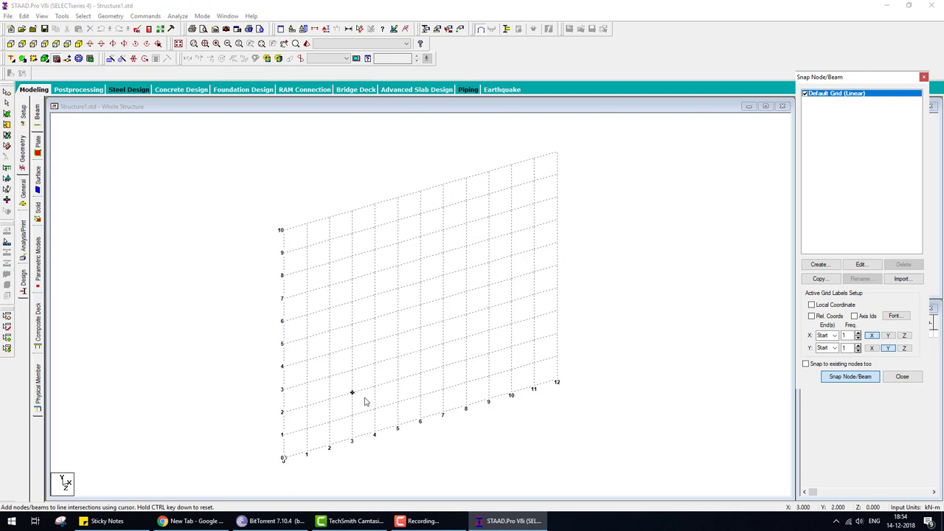
{"action": "left_click", "coordinate": [374, 272]}
{"action": "left_click", "coordinate": [533, 249]}
{"action": "left_click", "coordinate": [488, 401]}
{"action": "left_click", "coordinate": [443, 298]}
{"action": "left_click", "coordinate": [465, 200]}
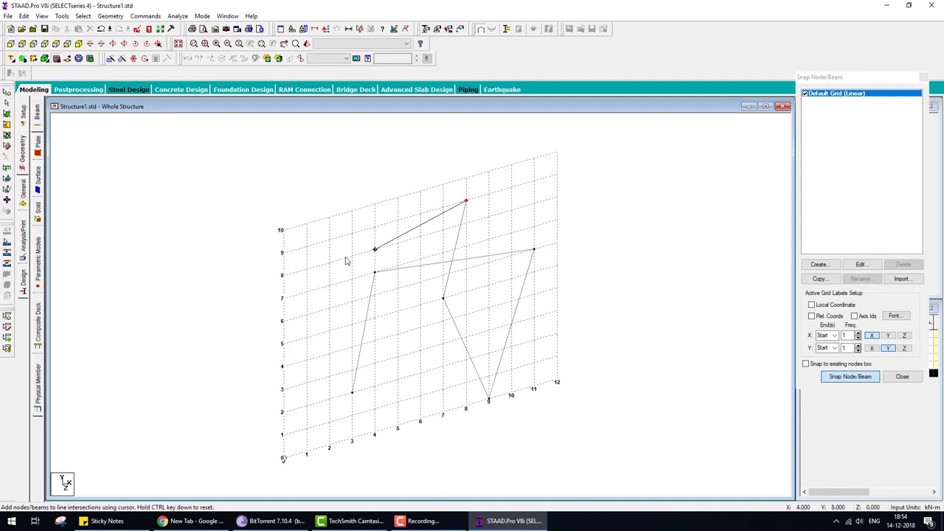
{"action": "left_click", "coordinate": [351, 255]}
{"action": "left_click", "coordinate": [329, 285]}
{"action": "left_click", "coordinate": [352, 369]}
{"action": "left_click", "coordinate": [374, 386]}
{"action": "left_click", "coordinate": [420, 327]}
{"action": "left_click", "coordinate": [397, 289]}
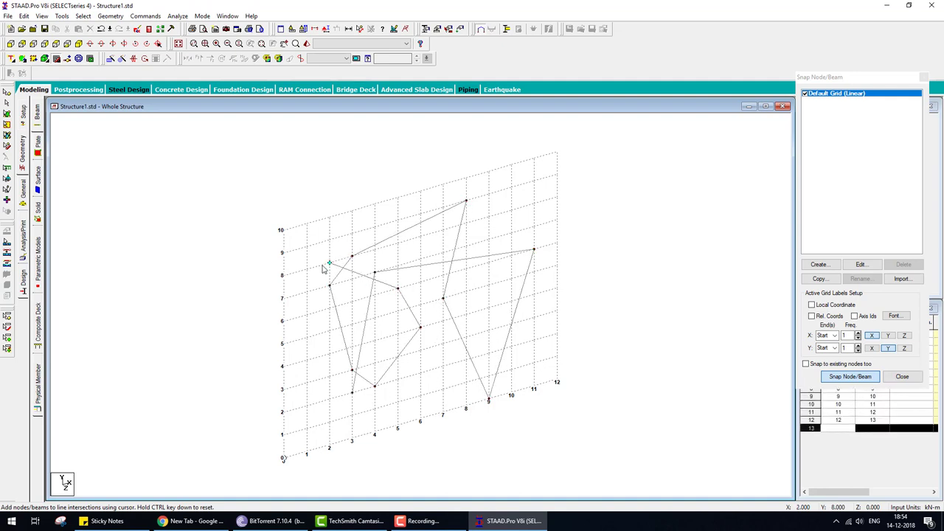
{"action": "left_click", "coordinate": [443, 207]}
{"action": "left_click", "coordinate": [489, 194]}
{"action": "left_click", "coordinate": [488, 284]}
{"action": "left_click", "coordinate": [510, 346]}
{"action": "left_click", "coordinate": [557, 356]}
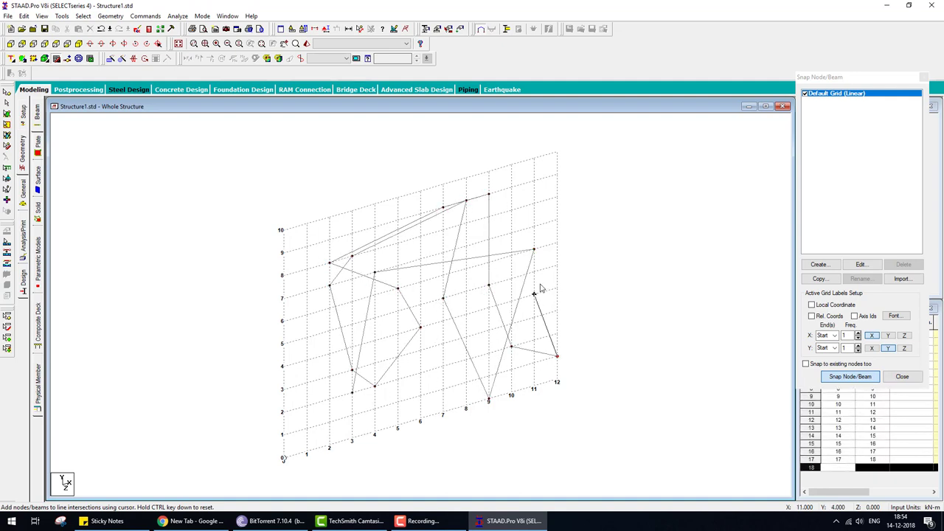
{"action": "left_click", "coordinate": [534, 293]}
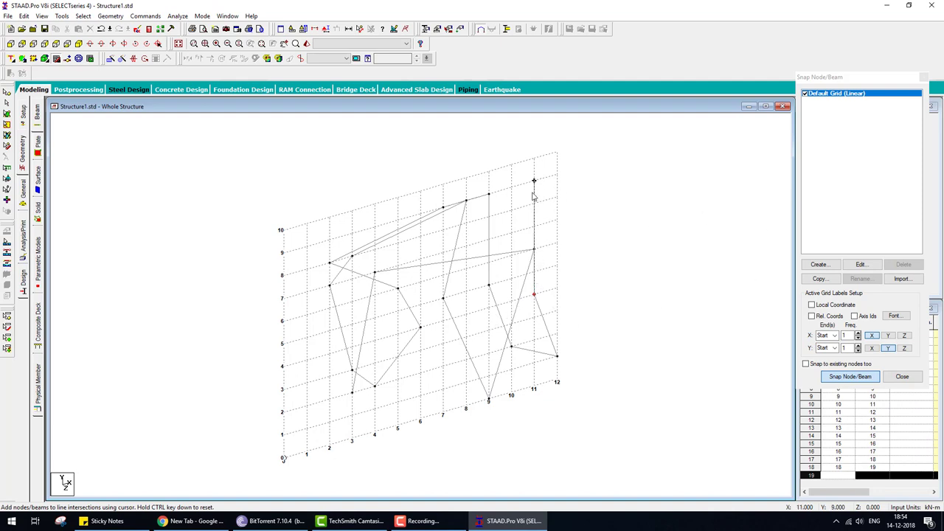
Add a few more beams near the grid's right edge, then stop drawing.
{"action": "left_click", "coordinate": [511, 210]}
{"action": "left_click", "coordinate": [533, 181]}
{"action": "left_click", "coordinate": [534, 226]}
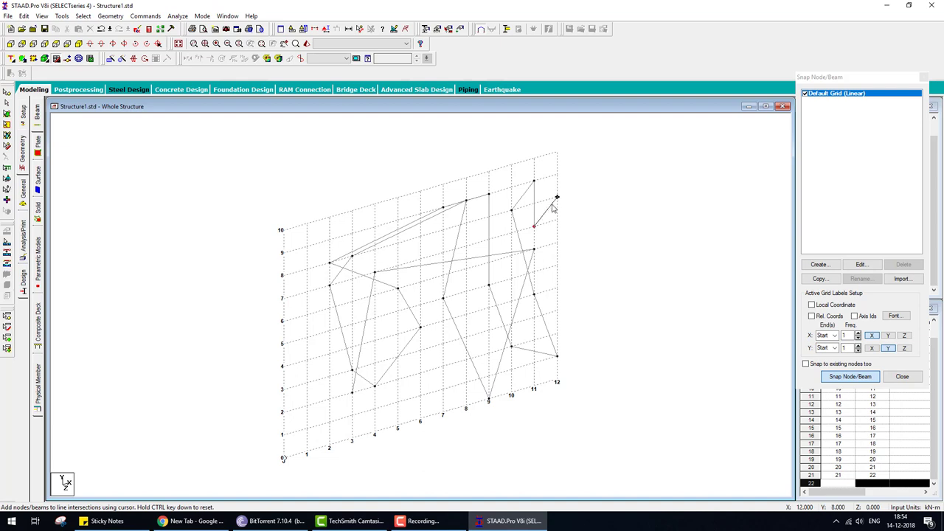
{"action": "left_click", "coordinate": [553, 207]}
{"action": "key", "text": "Escape"}
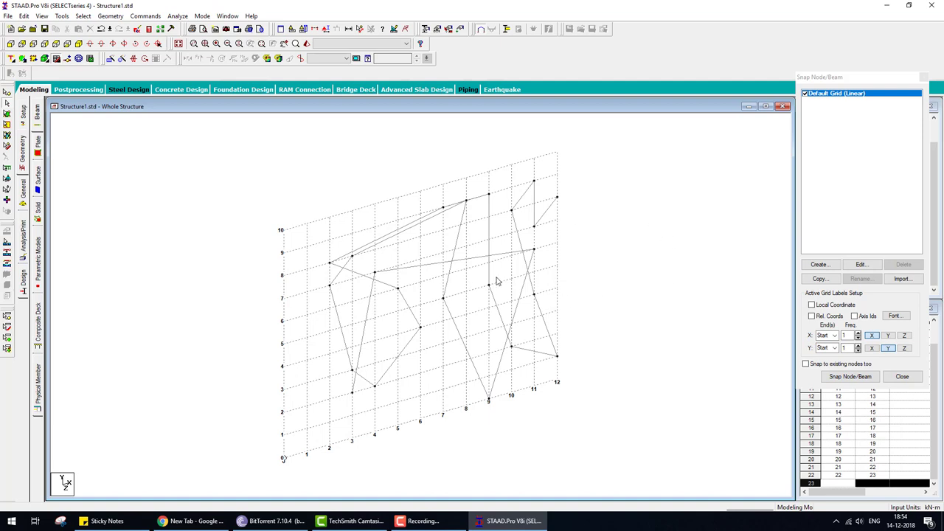
Select individual beams, window-select all beams, then clear the selection.
{"action": "left_click", "coordinate": [594, 270]}
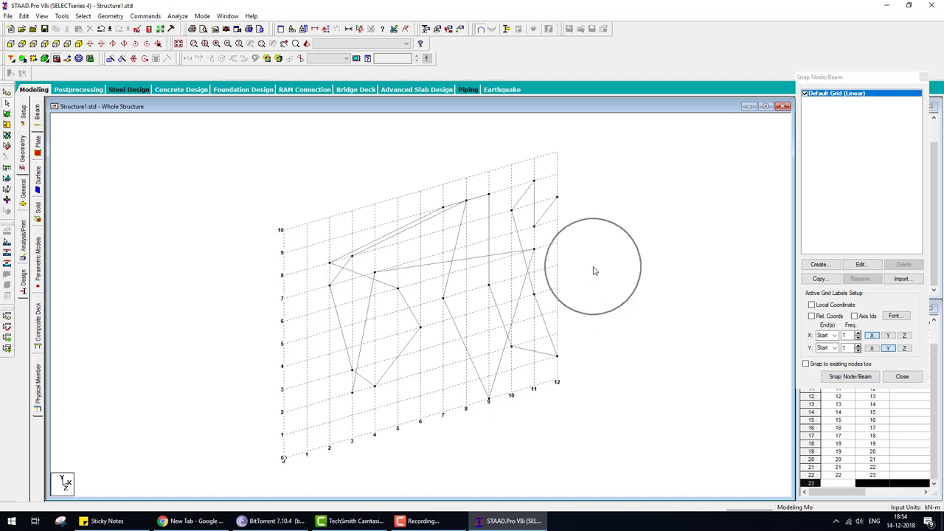
{"action": "left_click", "coordinate": [499, 253]}
{"action": "left_click", "coordinate": [488, 272]}
{"action": "left_click", "coordinate": [498, 315]}
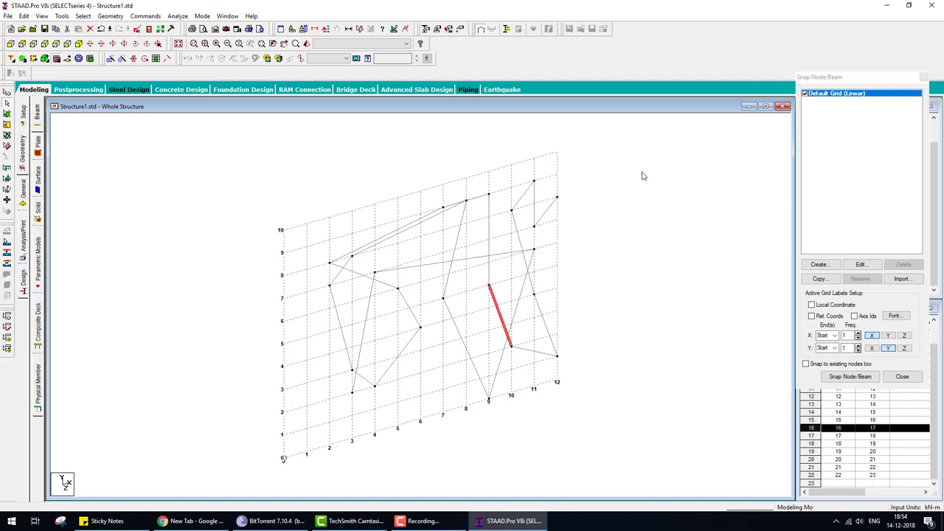
{"action": "left_click_drag", "start_coordinate": [642, 162], "coordinate": [594, 307]}
{"action": "left_click_drag", "start_coordinate": [256, 463], "coordinate": [643, 160]}
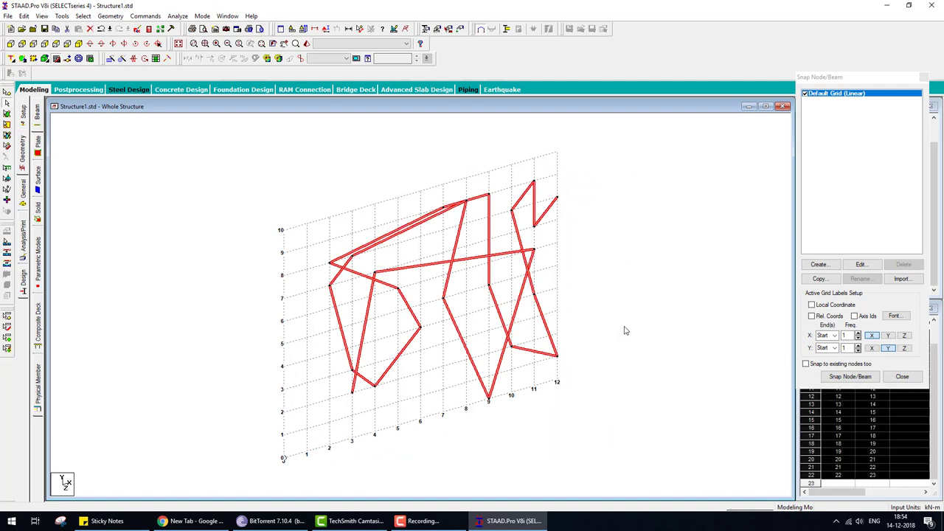
{"action": "left_click", "coordinate": [619, 300]}
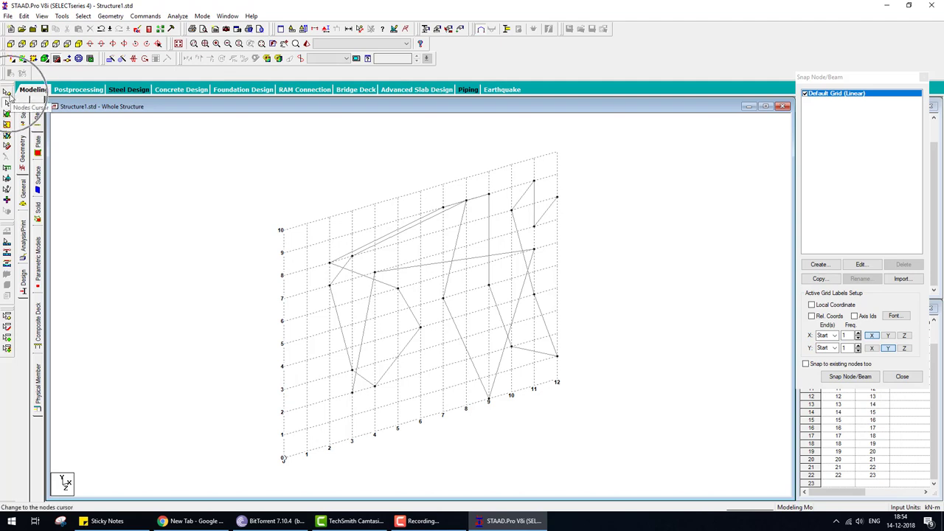
Window-select every node of the structure with the Nodes Cursor, declining the auto-save prompt.
{"action": "left_click", "coordinate": [8, 94]}
{"action": "left_click", "coordinate": [8, 94]}
{"action": "left_click", "coordinate": [8, 94]}
{"action": "left_click", "coordinate": [7, 94]}
{"action": "left_click", "coordinate": [8, 94]}
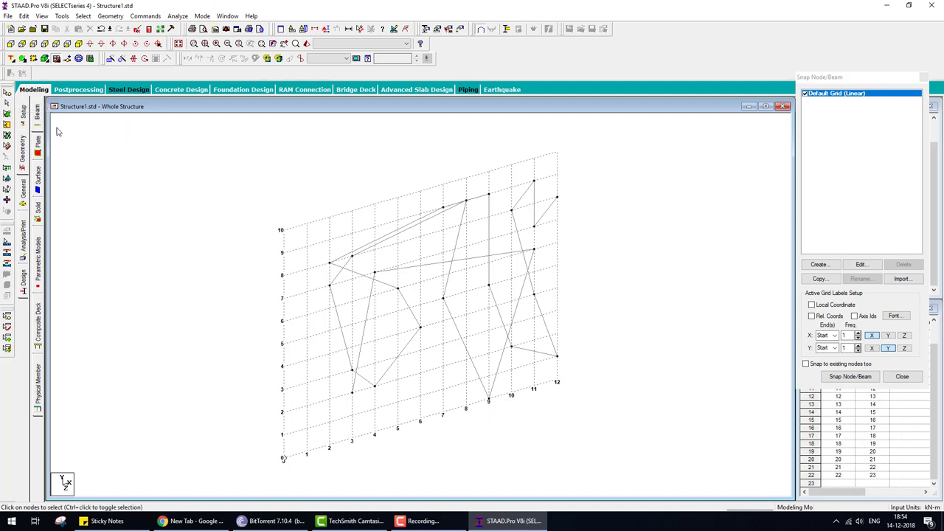
{"action": "left_click_drag", "start_coordinate": [196, 166], "coordinate": [711, 462]}
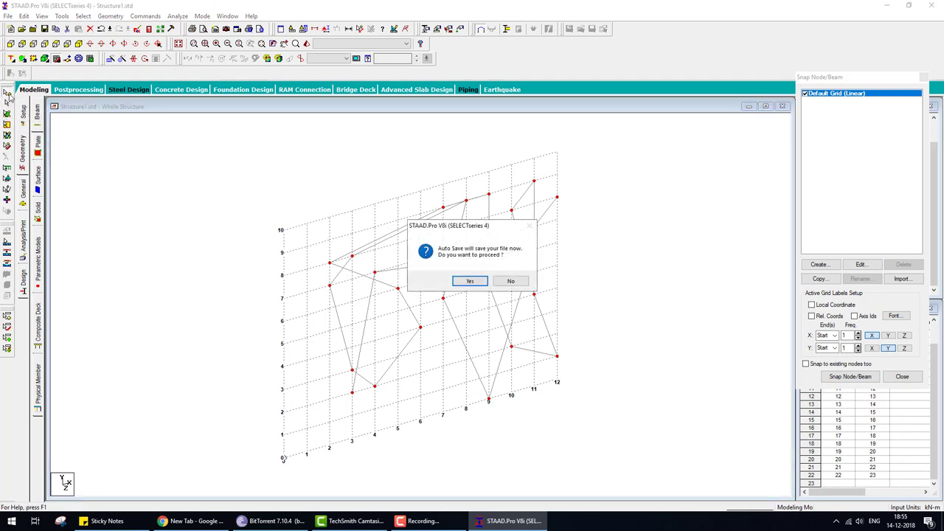
{"action": "left_click", "coordinate": [499, 280]}
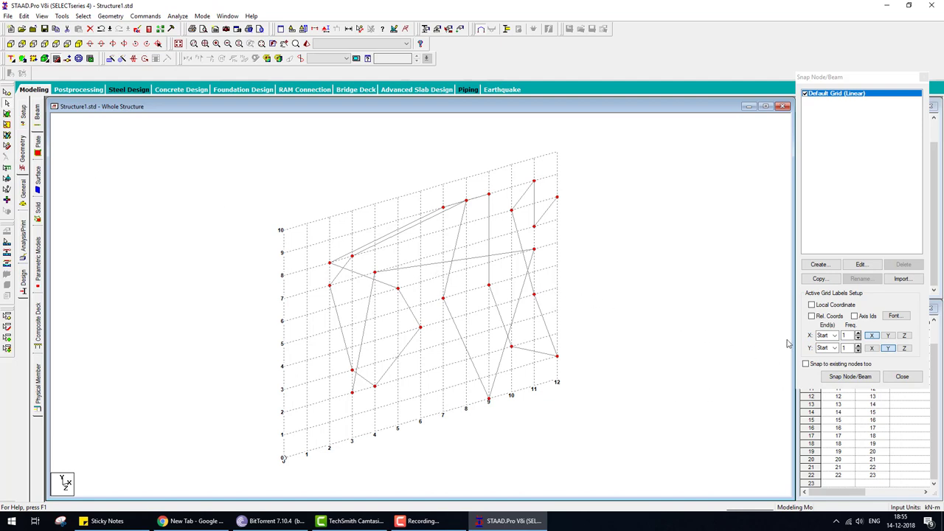
{"action": "mouse_move", "coordinate": [877, 363]}
{"action": "left_mouse_down"}
{"action": "mouse_move", "coordinate": [846, 364]}
{"action": "mouse_move", "coordinate": [882, 371]}
{"action": "left_mouse_up"}
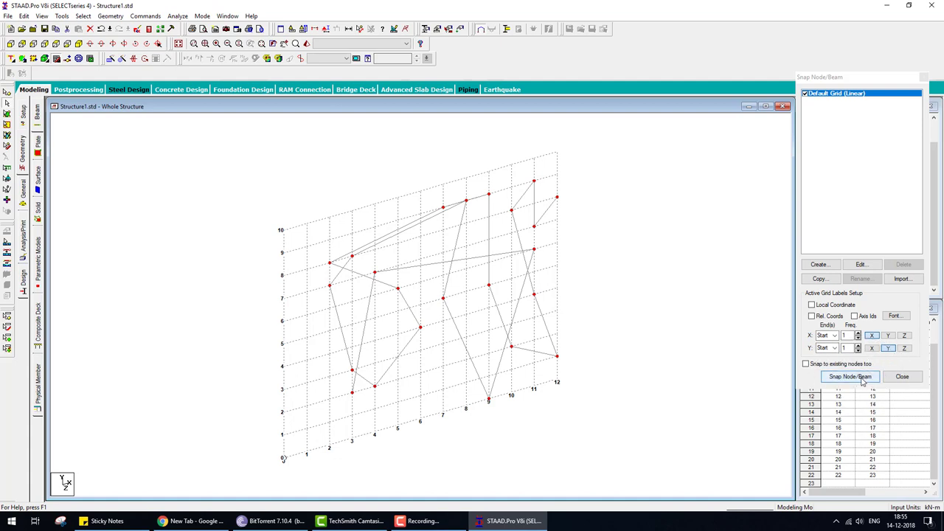
Chain six more grid-snapped beams across the grid with Snap Node/Beam.
{"action": "left_click", "coordinate": [858, 380]}
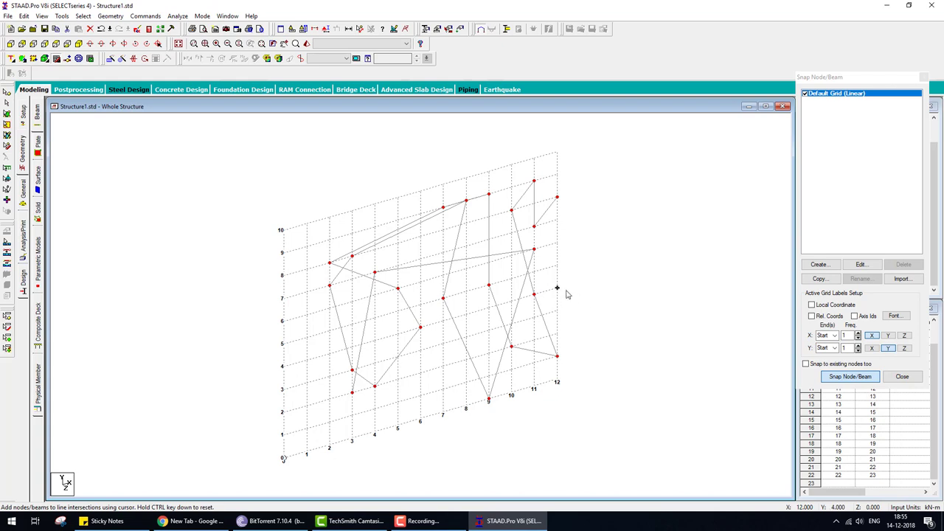
{"action": "left_click", "coordinate": [556, 266]}
{"action": "left_click", "coordinate": [465, 337]}
{"action": "left_click", "coordinate": [420, 394]}
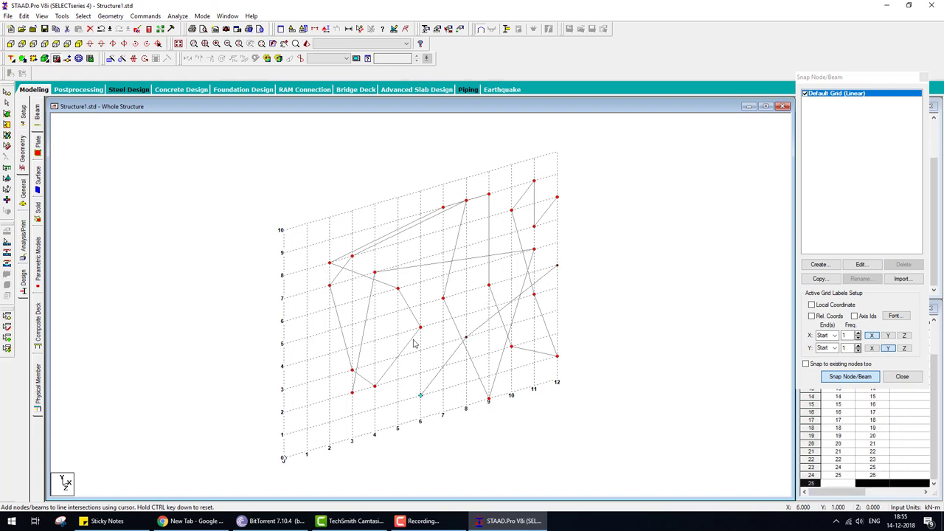
{"action": "left_click", "coordinate": [398, 265]}
{"action": "left_click", "coordinate": [488, 285]}
{"action": "left_click", "coordinate": [443, 365]}
Add five further beams to reach 33, stop drawing, and window-select all beams.
{"action": "left_click", "coordinate": [306, 451]}
{"action": "left_click", "coordinate": [283, 389]}
{"action": "left_click", "coordinate": [307, 337]}
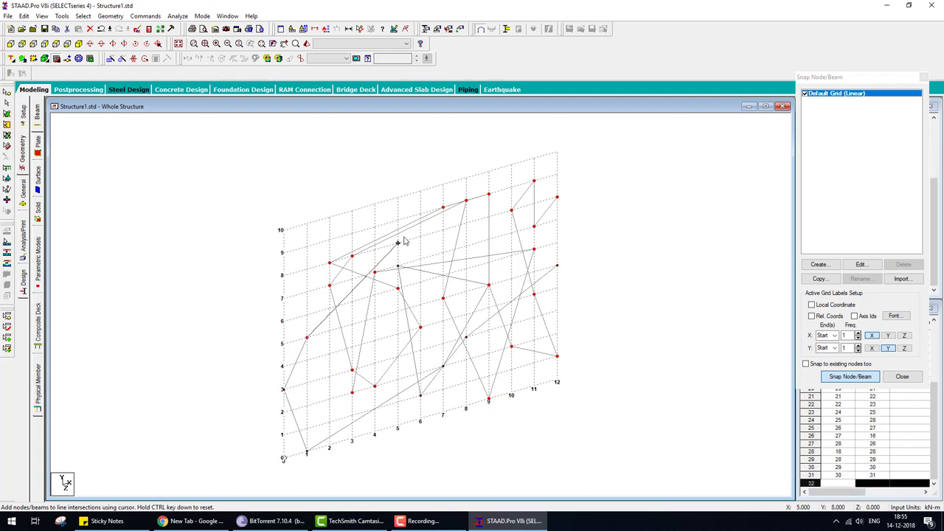
{"action": "left_click", "coordinate": [398, 243]}
{"action": "left_click", "coordinate": [443, 231]}
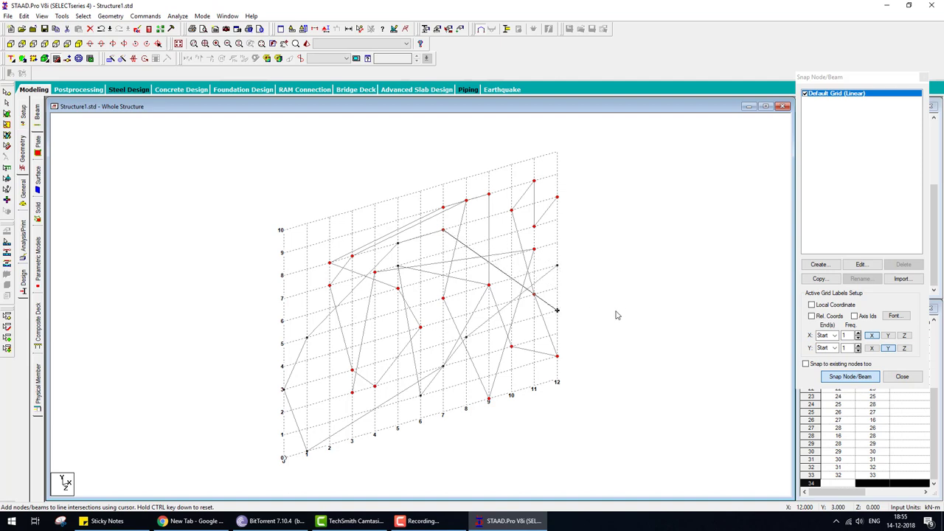
{"action": "key", "text": "Escape"}
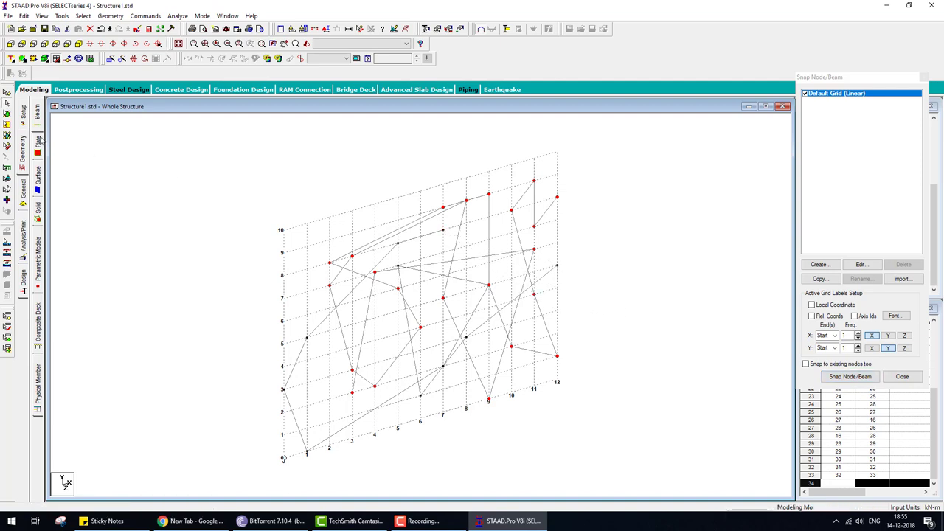
{"action": "left_click_drag", "start_coordinate": [635, 485], "coordinate": [662, 485]}
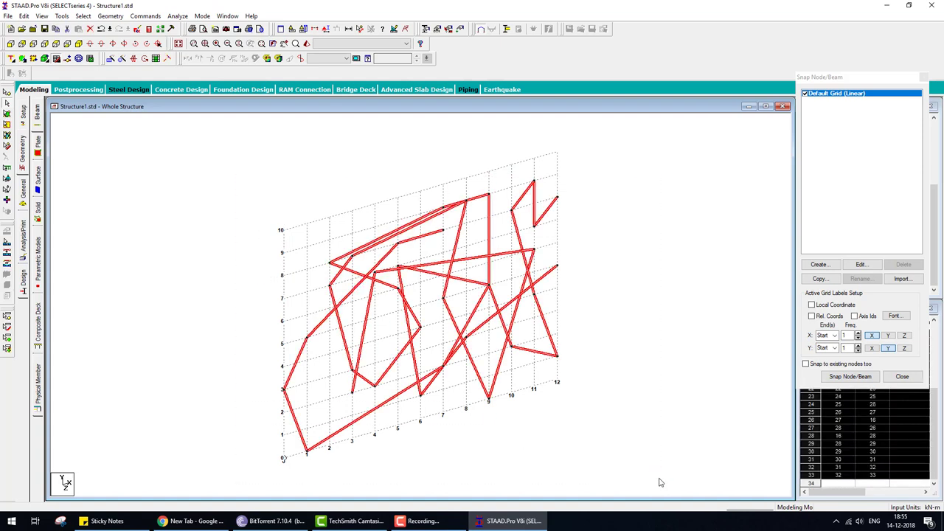
Delete the 33 selected beams along with their orphan nodes.
{"action": "key", "text": "Delete"}
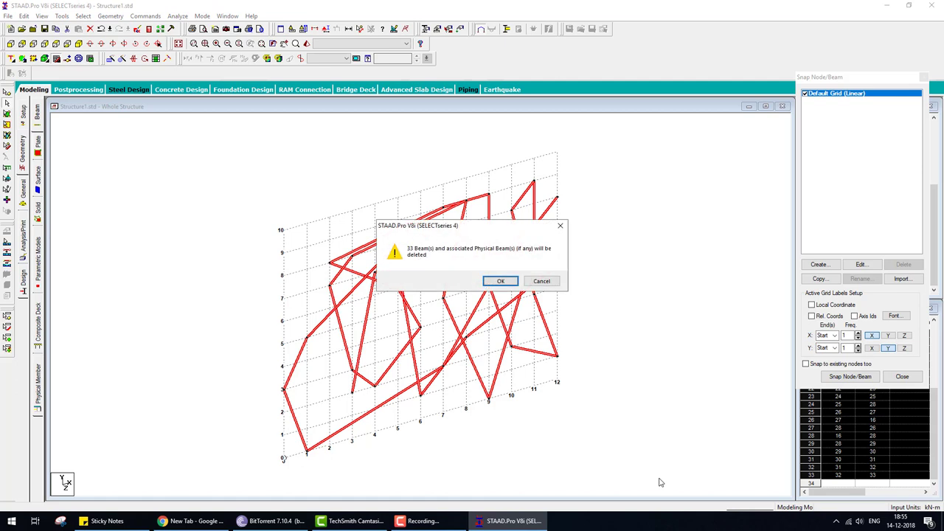
{"action": "key", "text": "Return"}
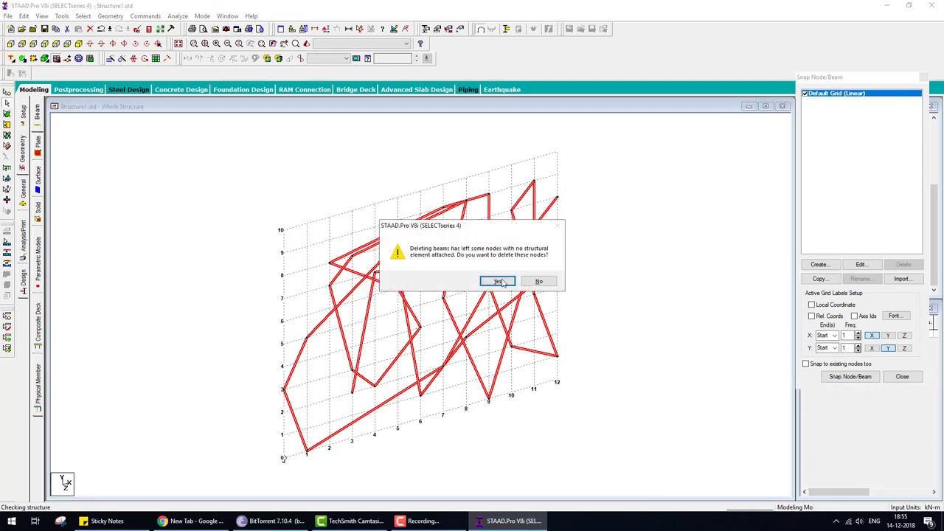
{"action": "left_click", "coordinate": [500, 281]}
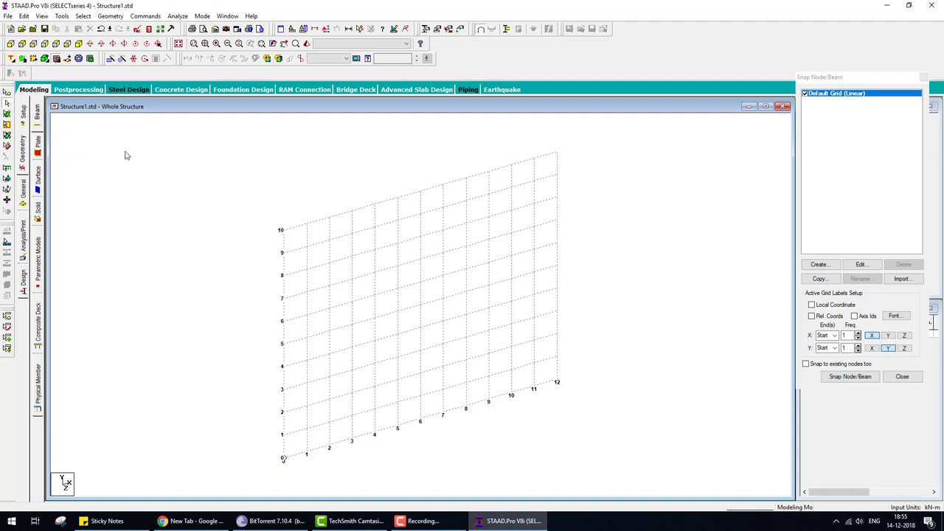
Expand the Geometry toolbar's beam-creation flyout to reveal the extra beam tools.
{"action": "left_click", "coordinate": [16, 77]}
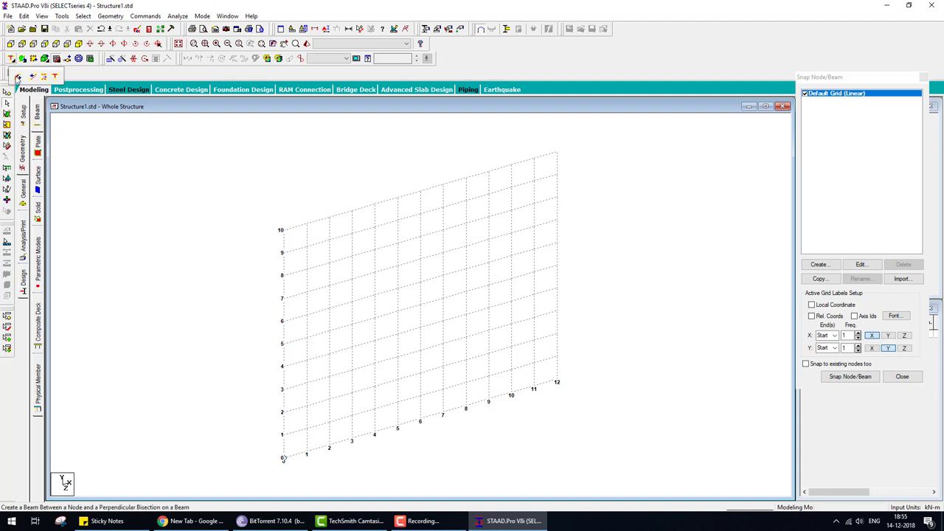